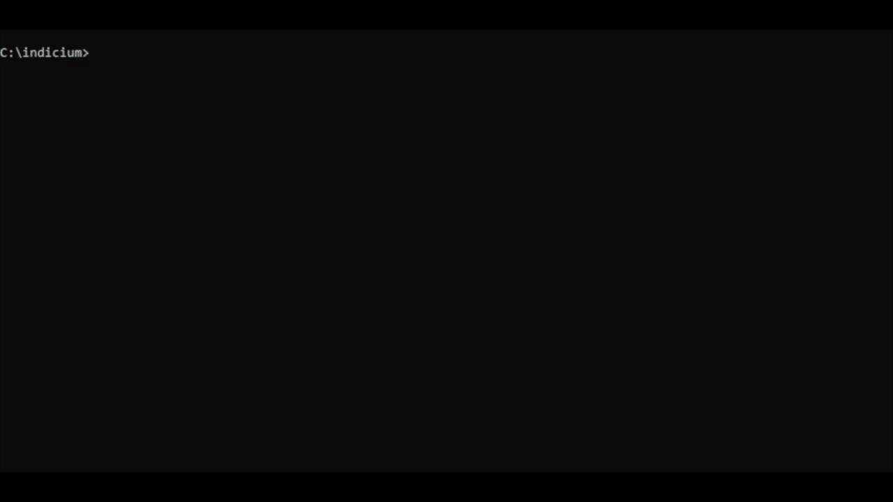
Change into the INDICIUM-DataBus-1.8.0-alpha.53 folder and print the databus -? usage help.
type("cd in")
key("Tab")
key("Tab")
key("Tab")
key("Tab")
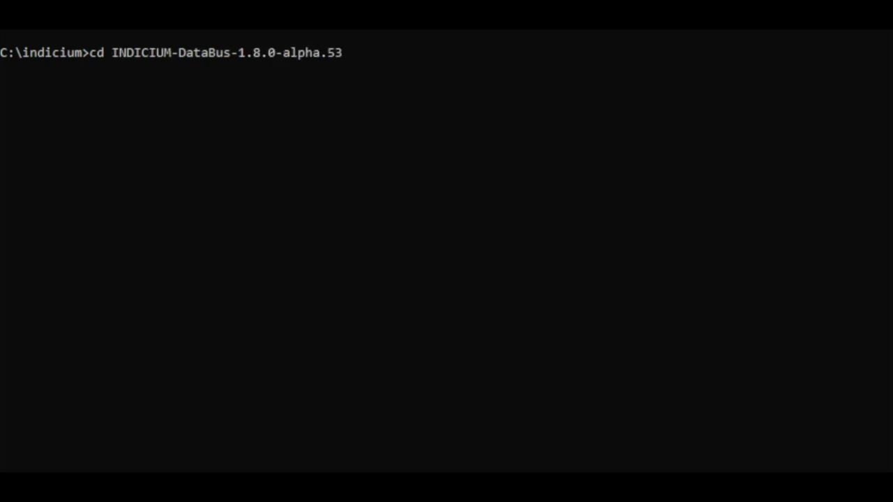
key("Return")
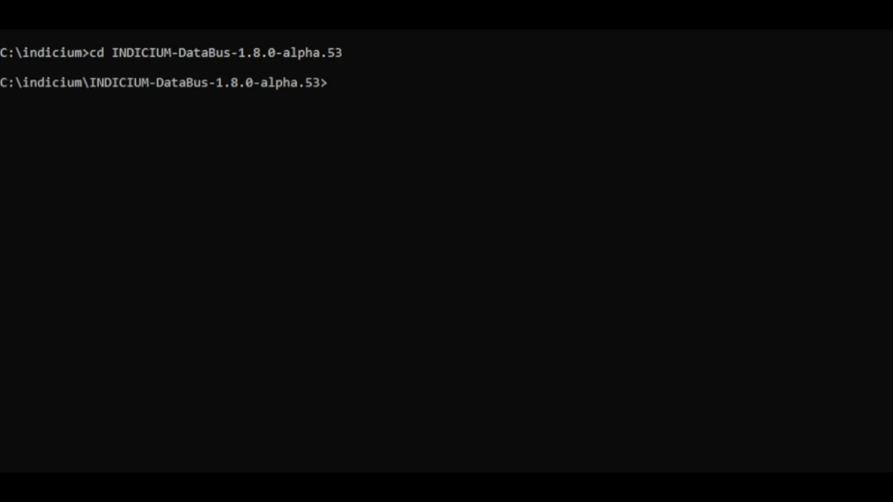
type("databus -?")
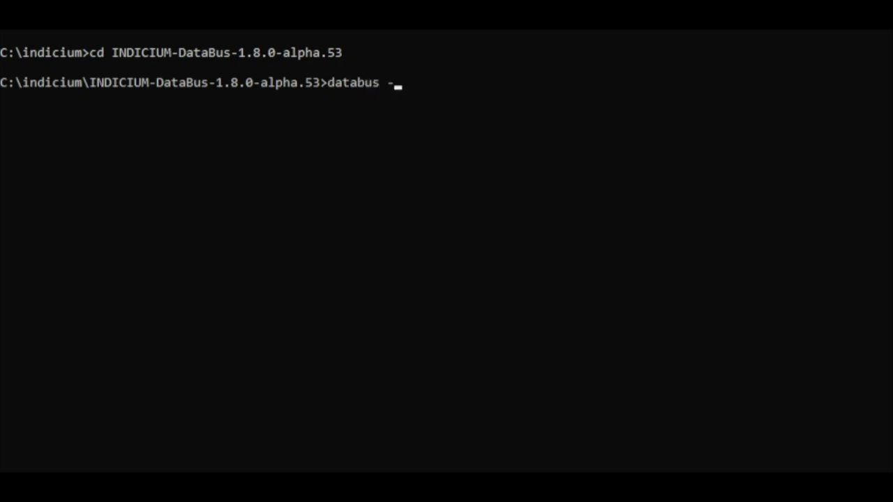
key("Return")
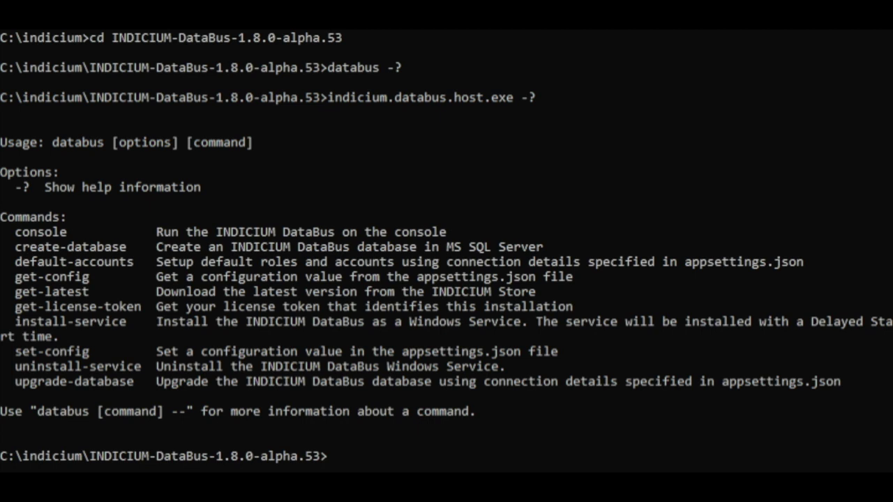
Show the help for databus create-database to see its options.
key("Up")
key("BackSpace")
key("BackSpace")
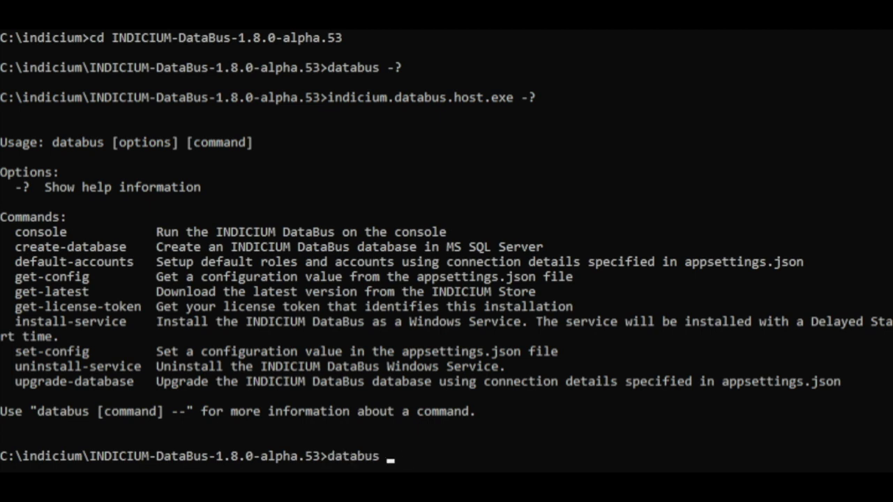
type("create-database -?")
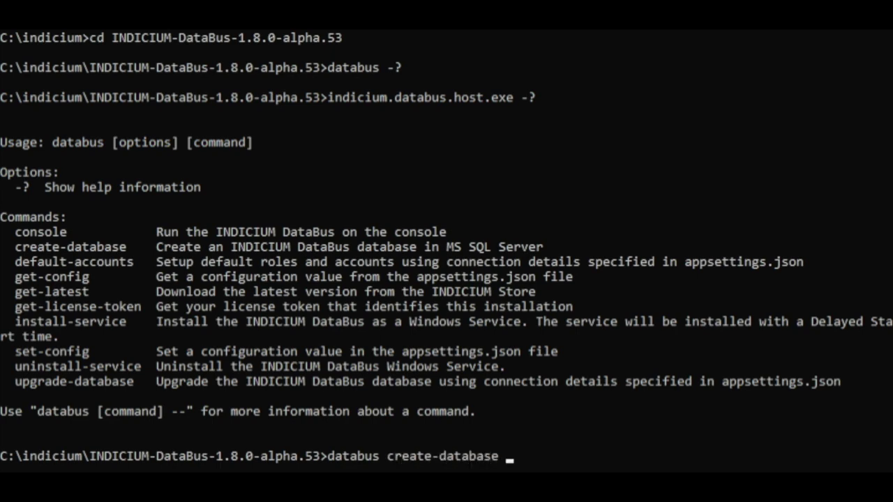
key("Return")
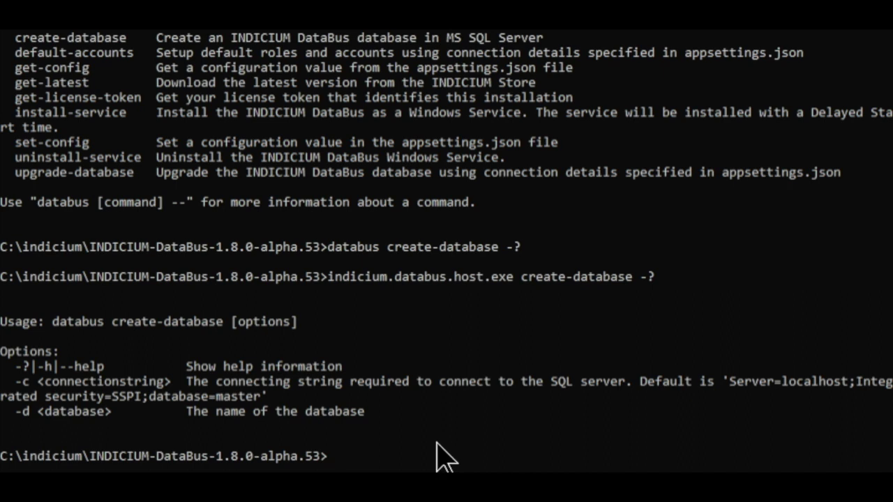
Create the database named DataBus with databus create-database -d DataBus.
key("Up")
key("Up")
key("BackSpace")
type("d ")
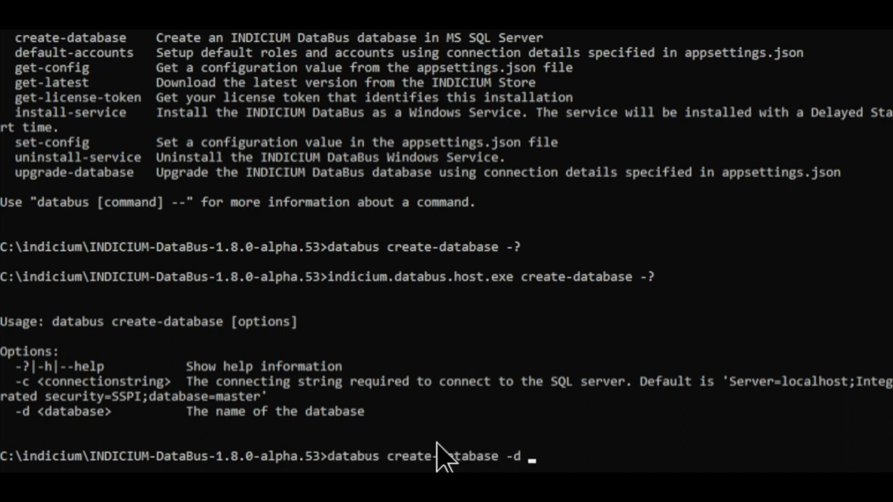
type("DataBus")
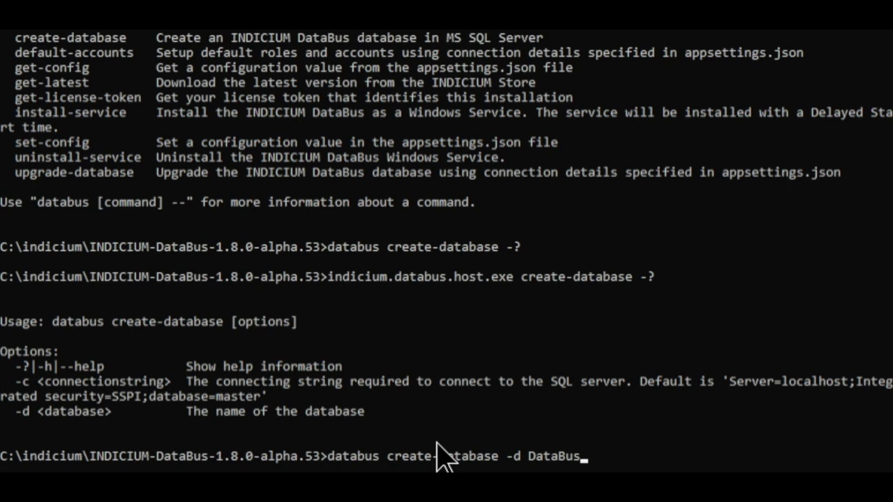
key("Return")
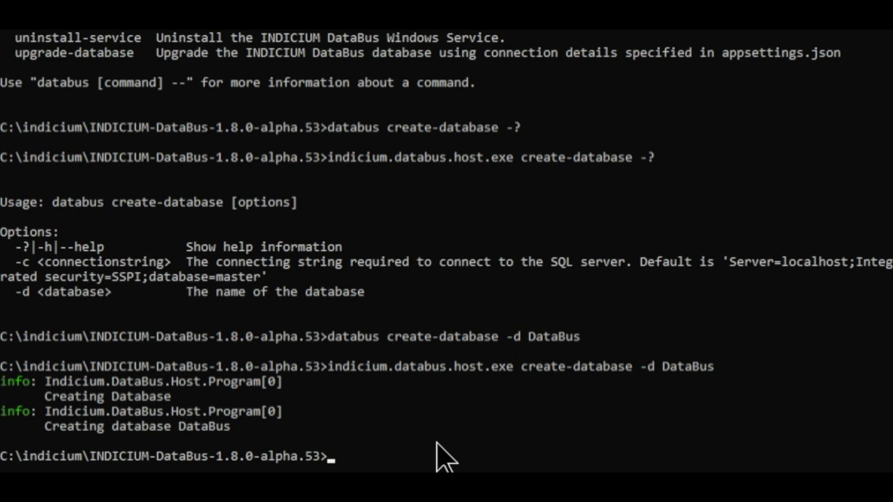
Run databus upgrade-database, correcting the mistyped update-database first.
type("databus")
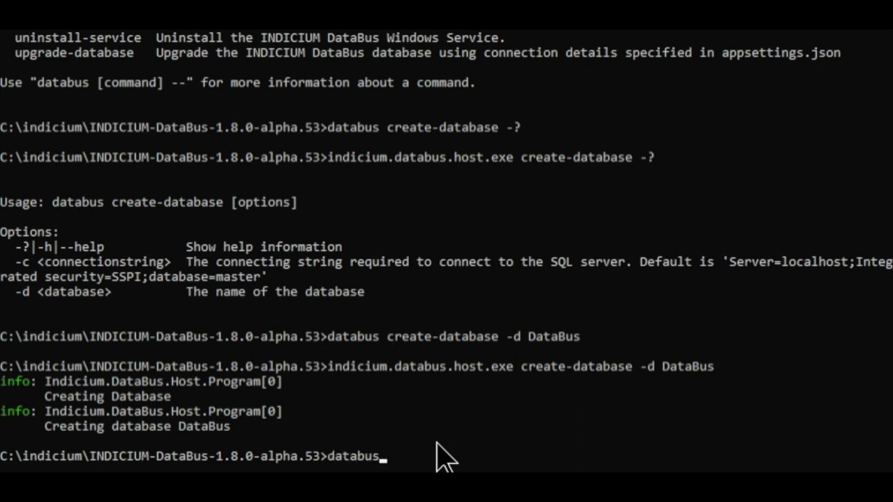
type(" update-da")
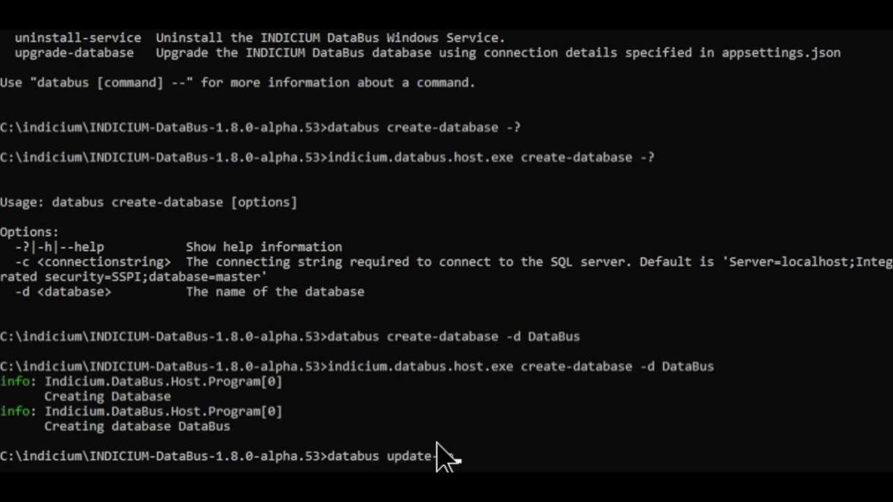
type("tabase")
key("BackSpace")
key("BackSpace")
key("BackSpace")
key("BackSpace")
key("BackSpace")
key("BackSpace")
key("BackSpace")
key("BackSpace")
key("BackSpace")
key("BackSpace")
key("BackSpace")
key("BackSpace")
key("BackSpace")
type("grade-database")
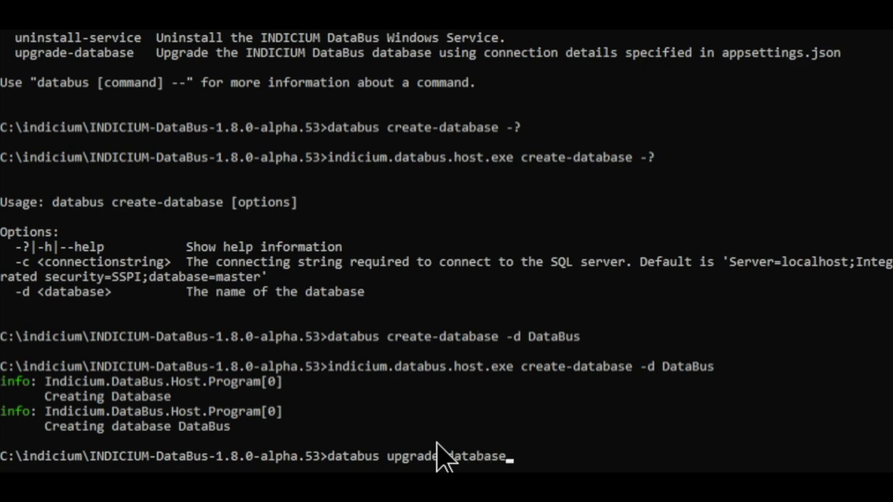
key("Return")
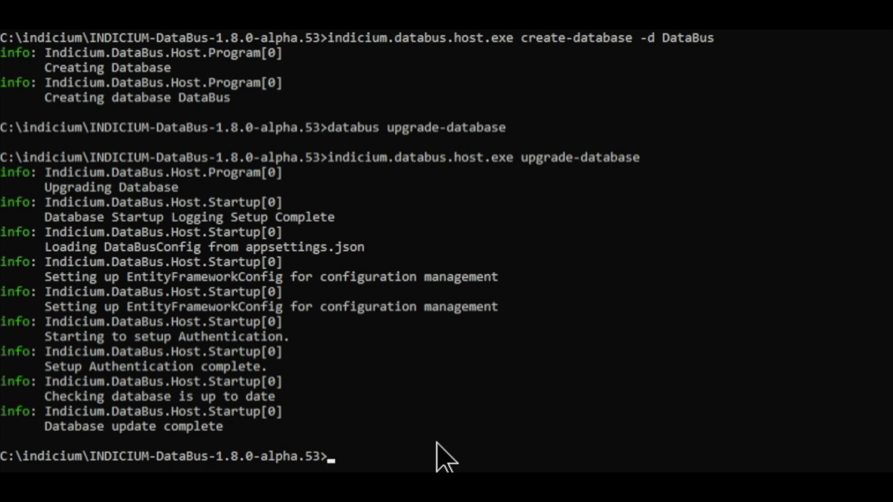
Print the general databus -? command list again.
type("databus")
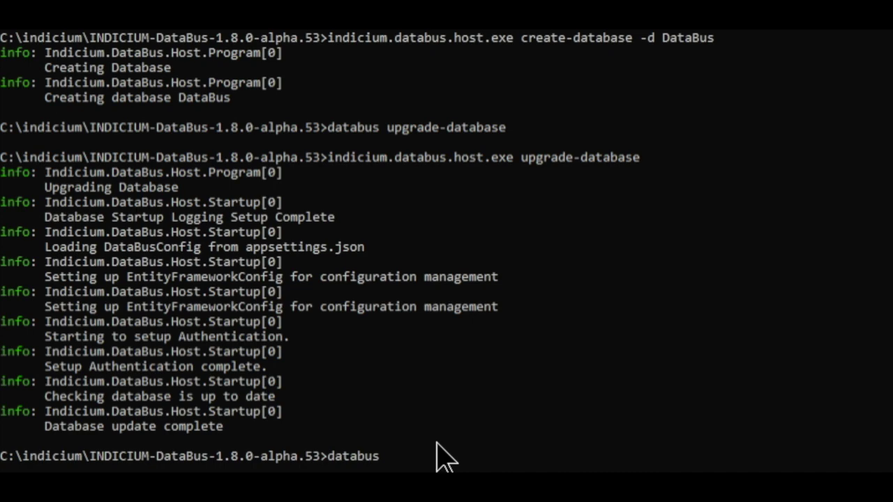
scroll(445, 457, "up", 3)
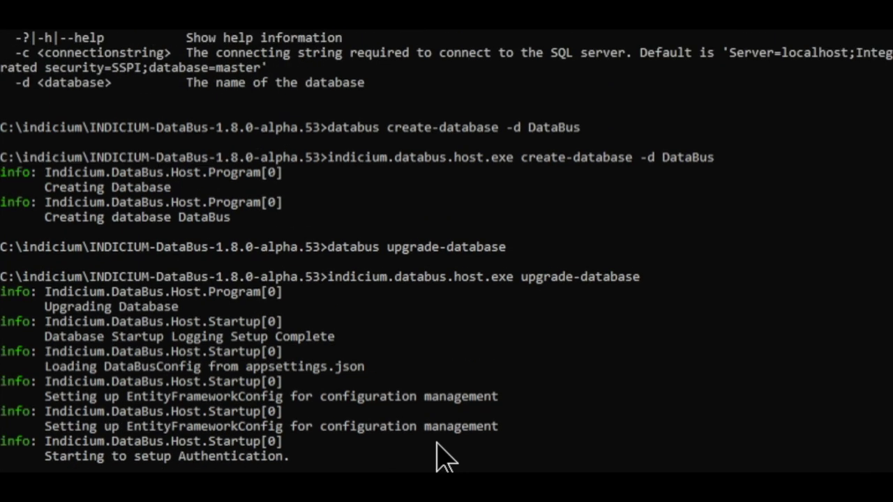
type("-?")
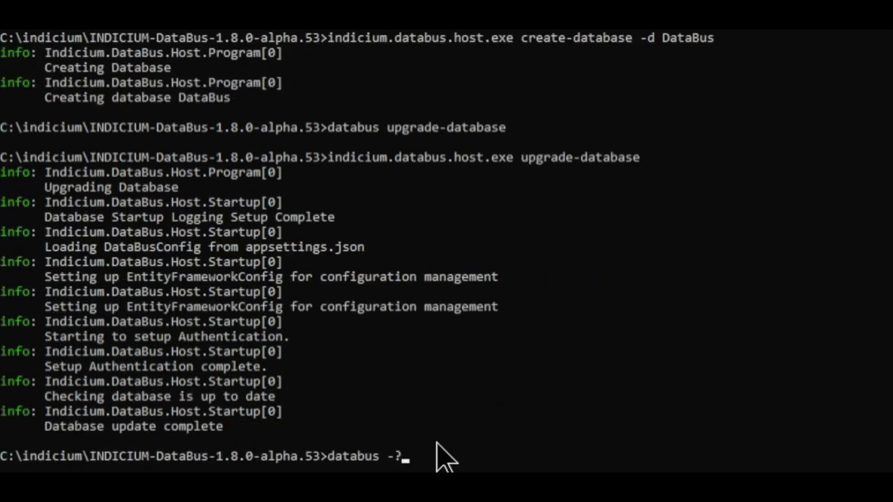
key("Return")
Show the help for databus default-accounts.
type("data")
key("BackSpace")
key("BackSpace")
type("b")
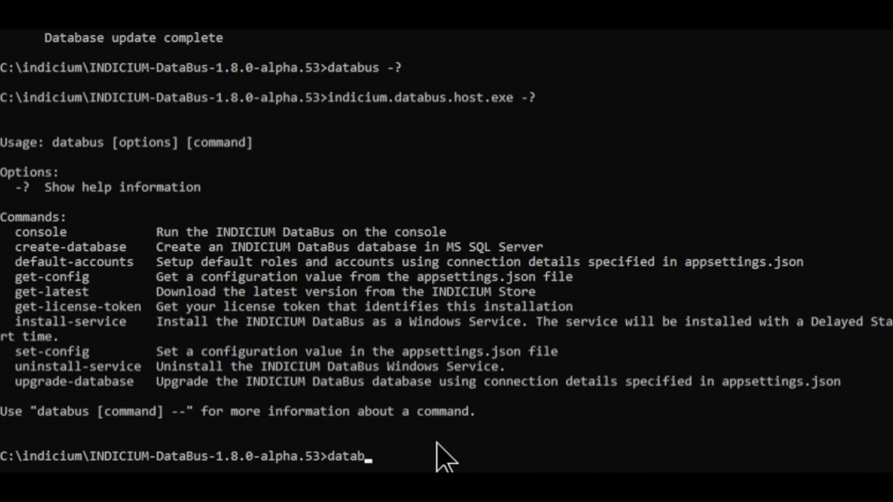
type("us default")
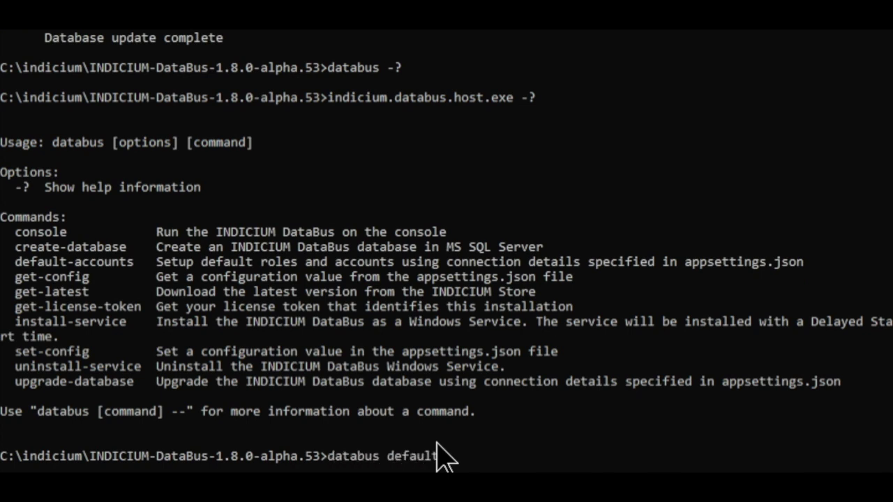
type("-accounts -?")
key("Return")
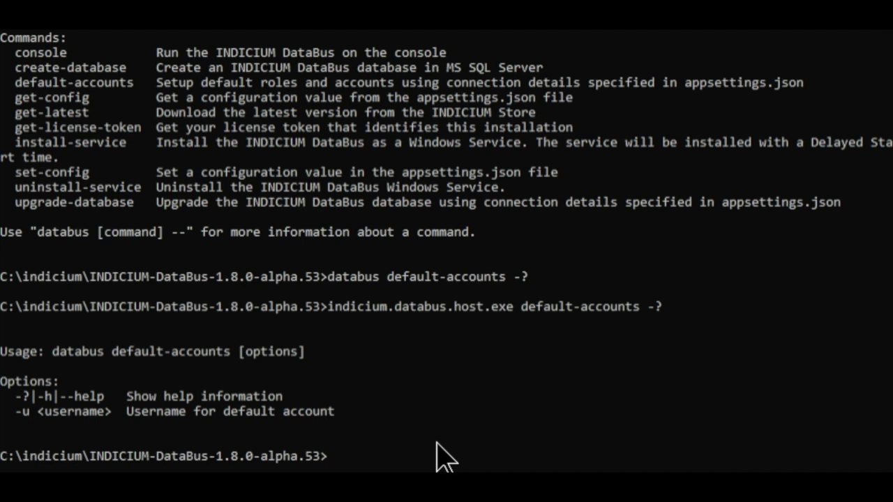
Run databus default-accounts -u with the trial user's e-mail address to create the default accounts.
key("Up")
key("BackSpace")
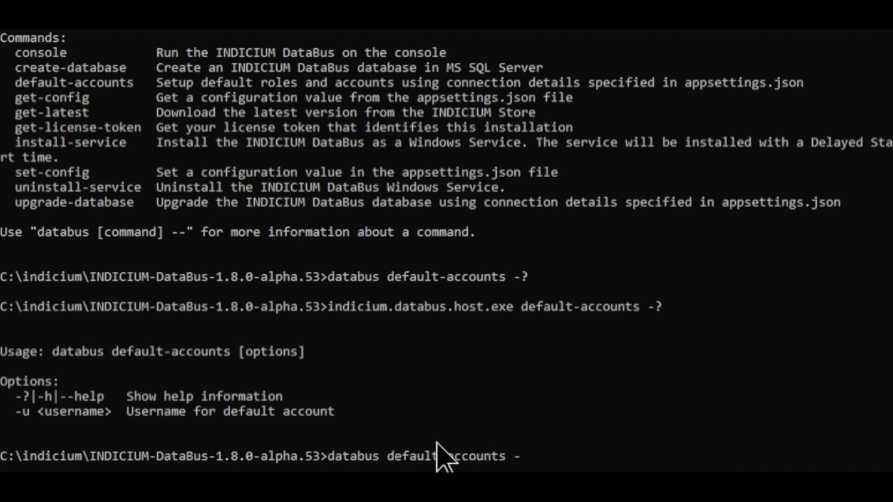
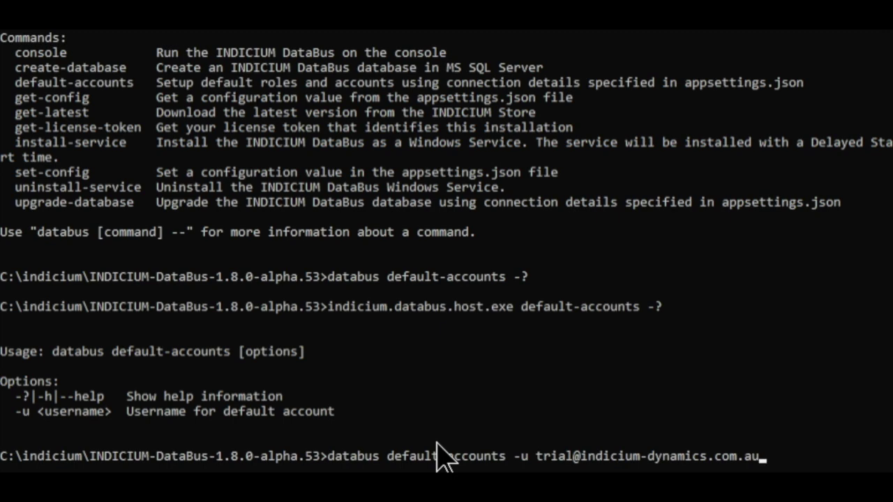
key("Return")
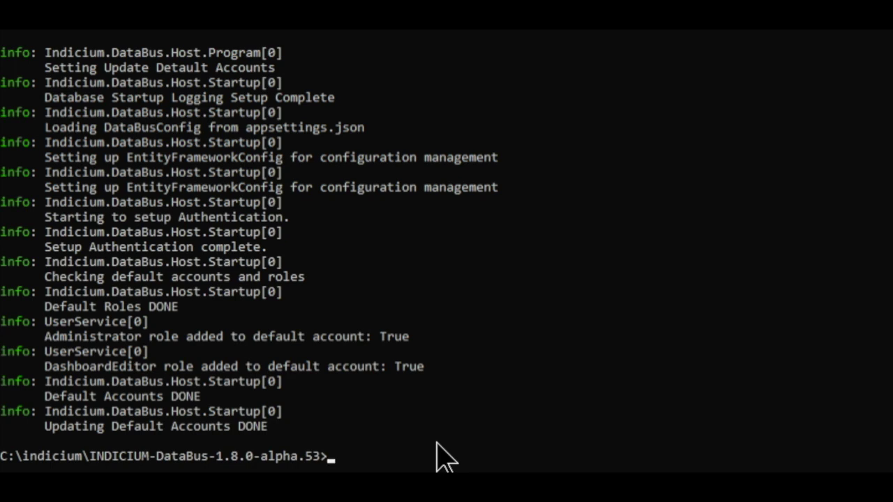
Redisplay the default-accounts help and then the general databus -? usage.
type("databus default accounts -?")
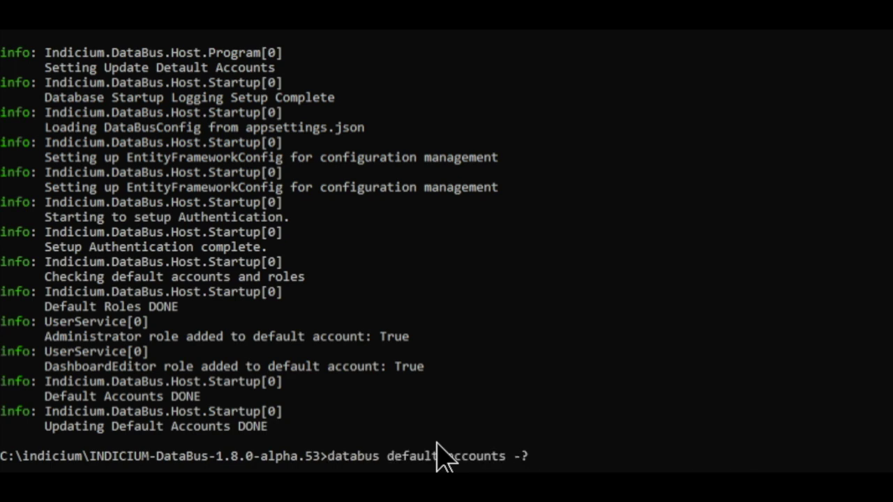
key("Return")
key("Up")
key("BackSpace")
key("BackSpace")
key("BackSpace")
key("BackSpace")
key("BackSpace")
key("BackSpace")
key("BackSpace")
key("BackSpace")
key("BackSpace")
key("BackSpace")
key("BackSpace")
key("BackSpace")
key("BackSpace")
key("BackSpace")
key("BackSpace")
key("BackSpace")
key("BackSpace")
key("BackSpace")
key("BackSpace")
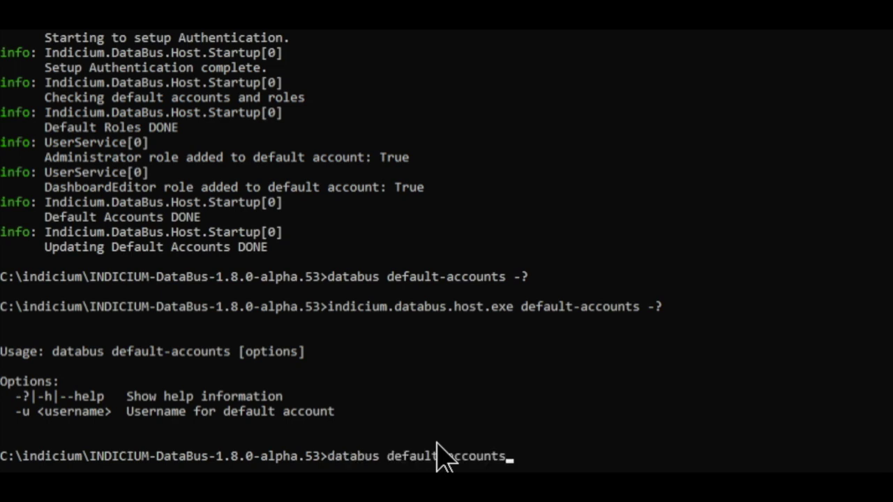
type("-?")
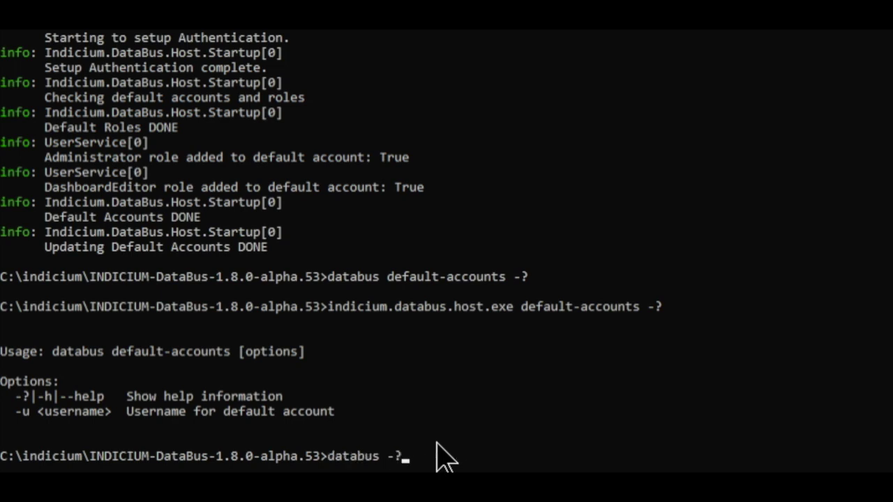
key("Return")
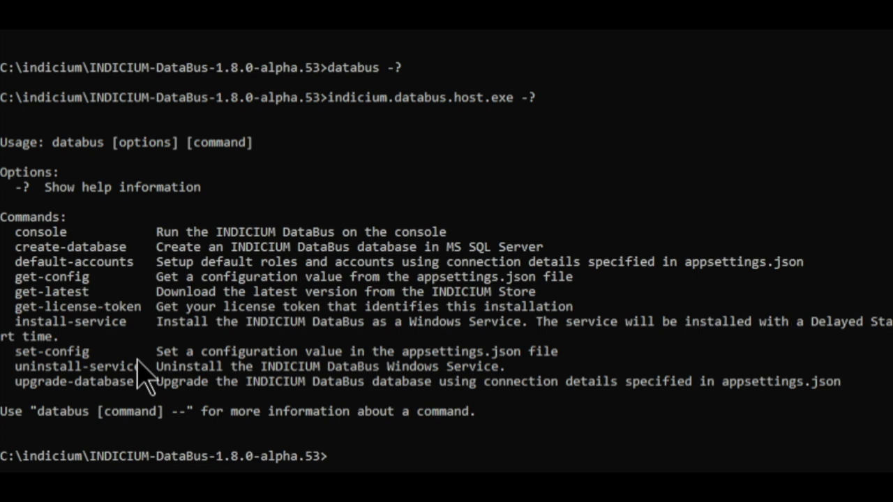
Show the help for databus set-config -?
key("Up")
key("BackSpace")
key("BackSpace")
type("set-config -")
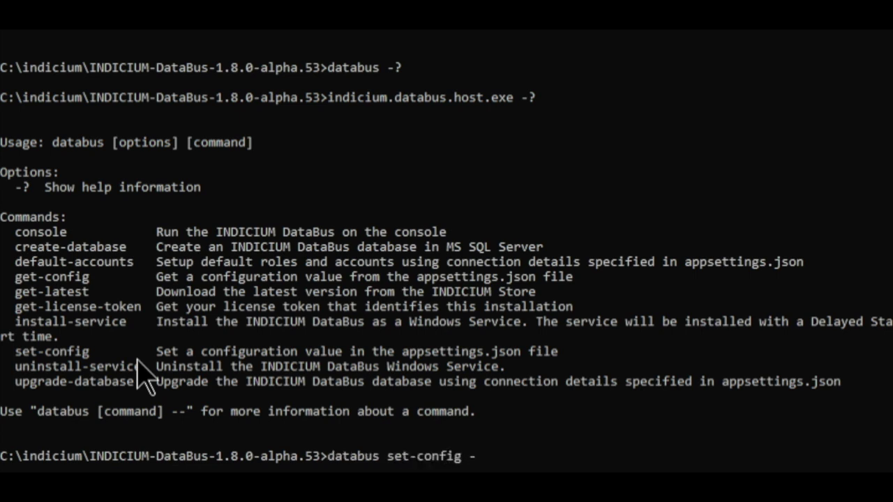
type("?")
key("Return")
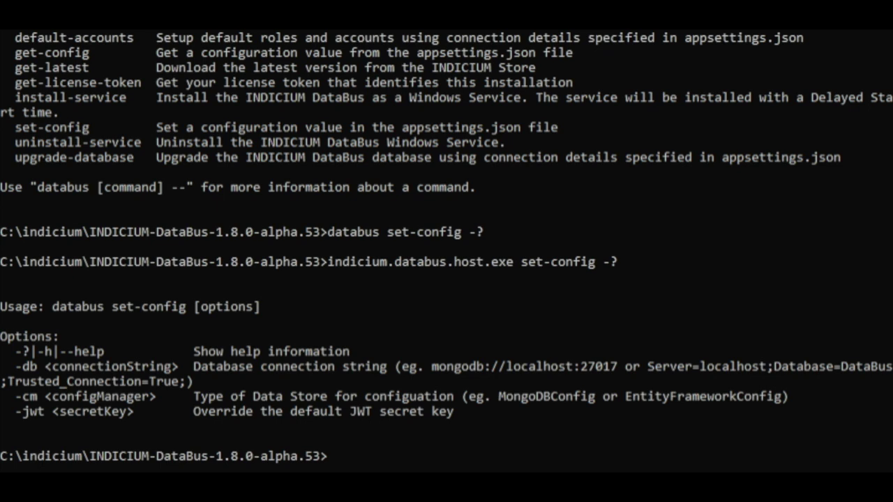
Show the help for databus install-service -?
key("Up")
key("BackSpace")
key("BackSpace")
key("BackSpace")
key("BackSpace")
key("BackSpace")
key("BackSpace")
key("BackSpace")
key("BackSpace")
key("BackSpace")
key("BackSpace")
key("BackSpace")
key("BackSpace")
key("BackSpace")
type("install-s")
key("BackSpace")
type("-service")
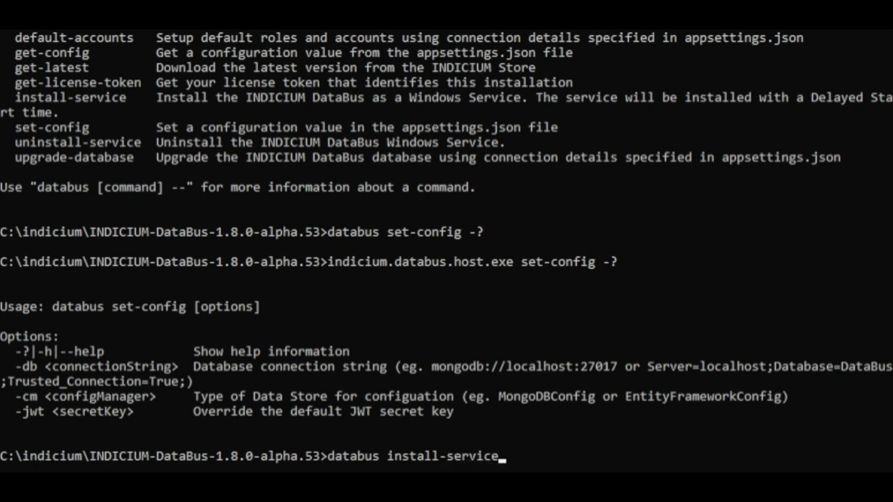
type(" -?")
key("Return")
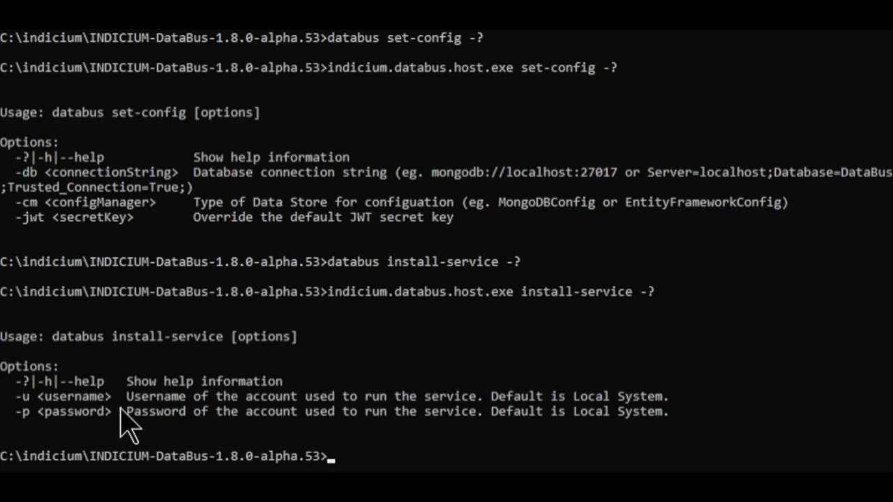
Show the help for databus uninstall-service -?
key("Up")
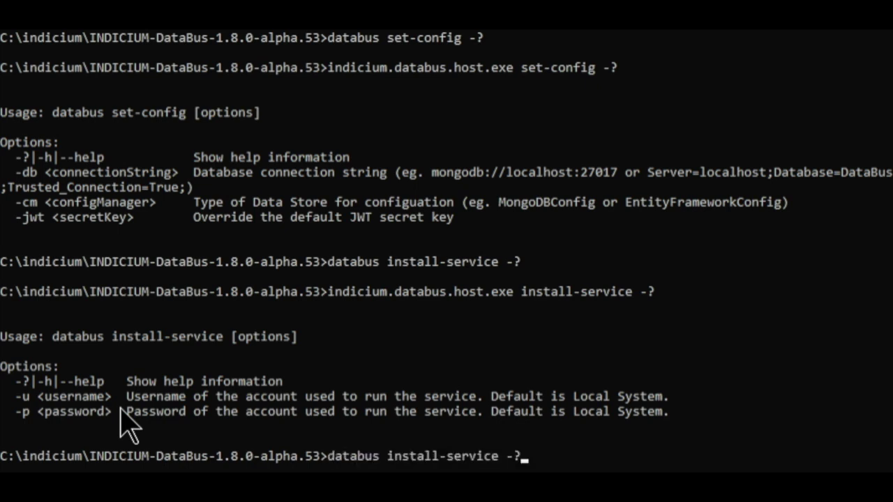
key("Left")
key("Left")
key("Left")
key("Left")
key("Left")
key("Left")
key("Left")
key("Left")
key("Left")
key("Left")
key("Left")
key("Left")
key("Left")
key("Left")
key("Left")
key("Left")
key("Left")
key("Left")
type("un")
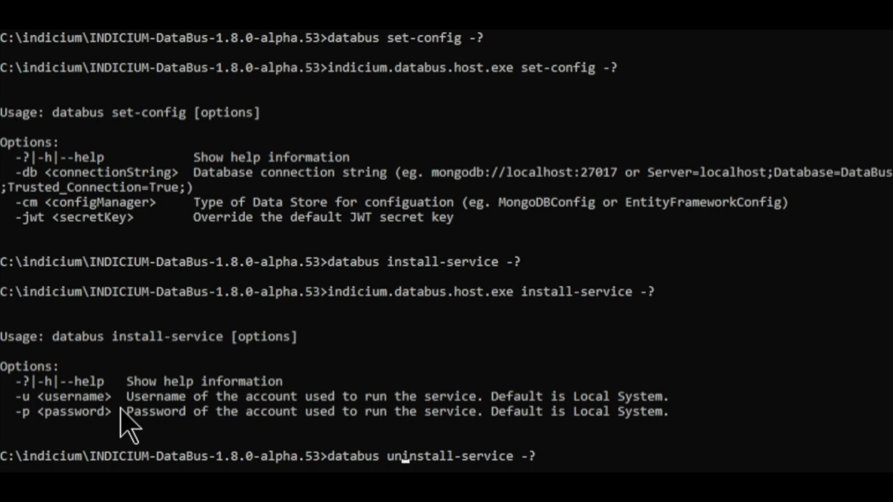
key("Return")
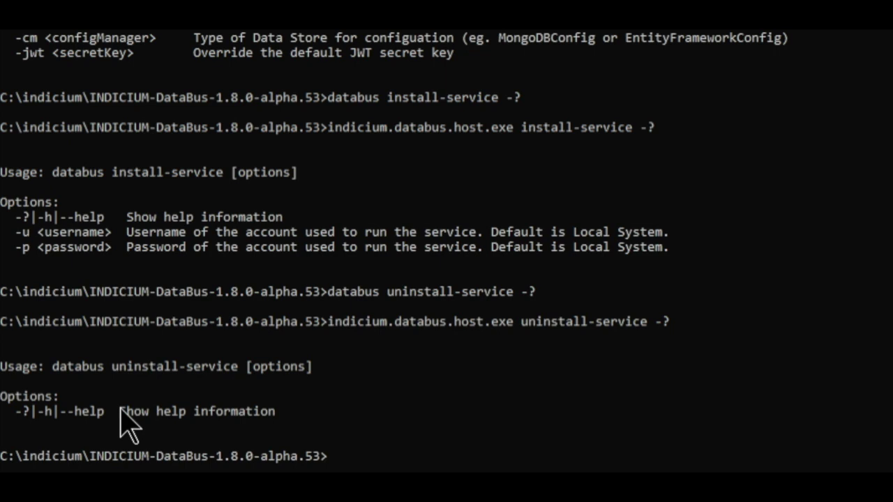
Start the DataBus host with databus console.
key("Up")
key("BackSpace")
key("BackSpace")
key("BackSpace")
key("BackSpace")
key("BackSpace")
key("BackSpace")
key("BackSpace")
key("BackSpace")
key("BackSpace")
key("BackSpace")
key("BackSpace")
key("BackSpace")
key("BackSpace")
key("BackSpace")
key("BackSpace")
key("BackSpace")
key("BackSpace")
key("BackSpace")
key("BackSpace")
key("BackSpace")
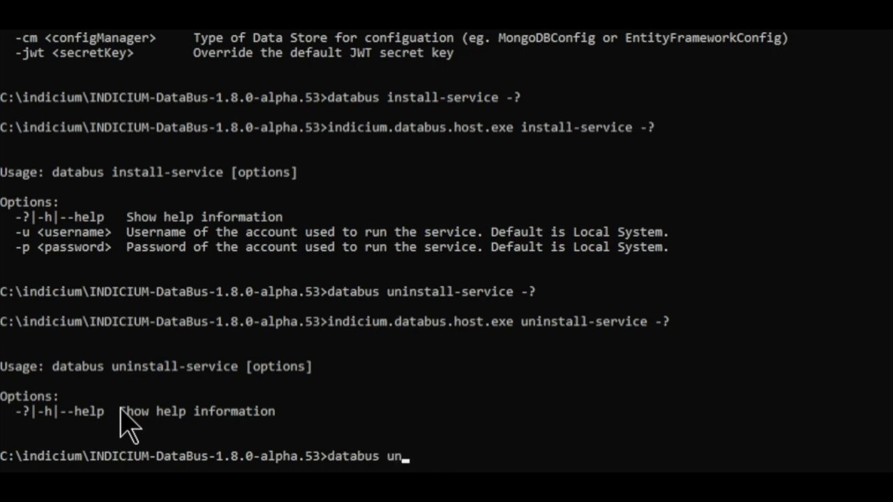
type("console")
key("Return")
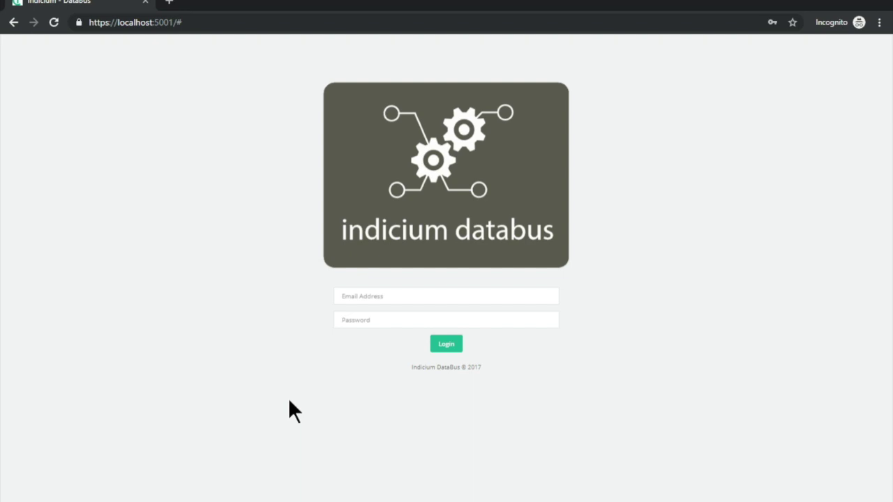
Log in to DataBus using the saved trial account credentials.
left_click(367, 302)
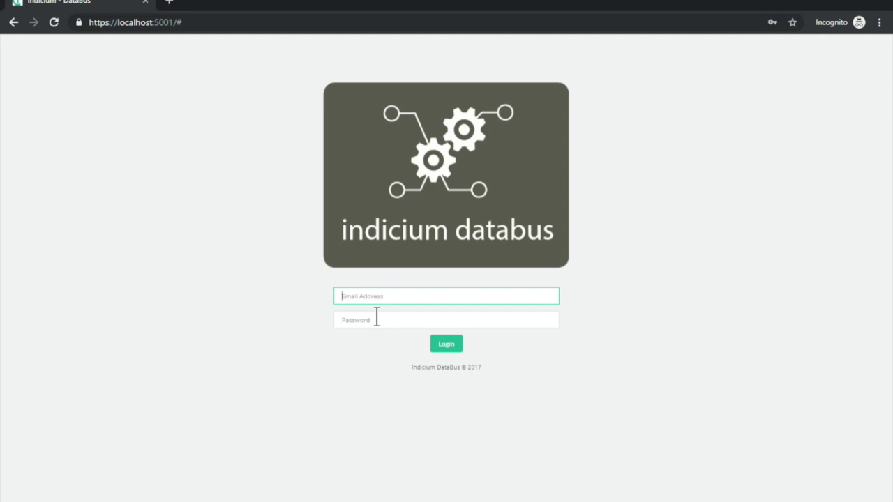
left_click(421, 342)
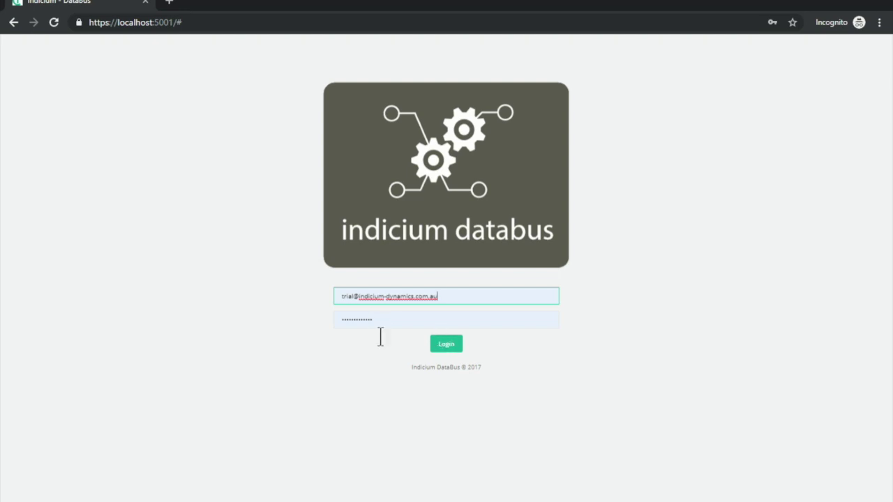
left_click(455, 348)
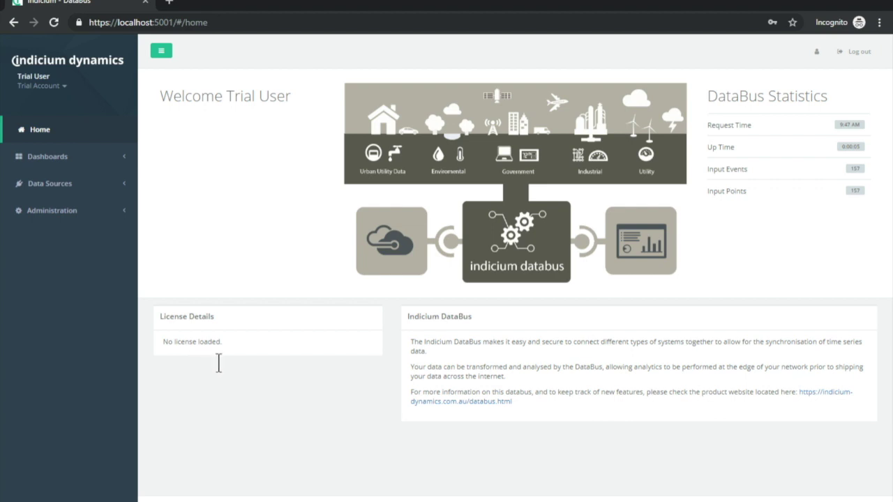
Go to Administration > License Manager and select the Server Token.
left_click(81, 212)
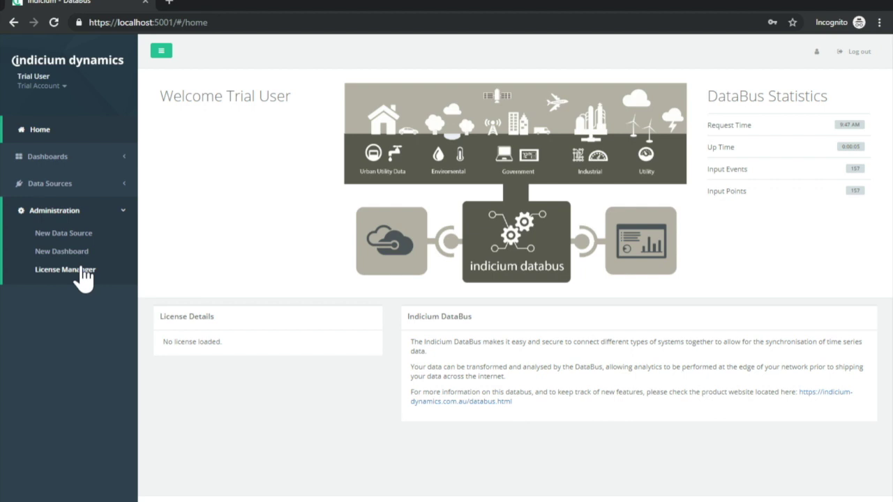
left_click(82, 272)
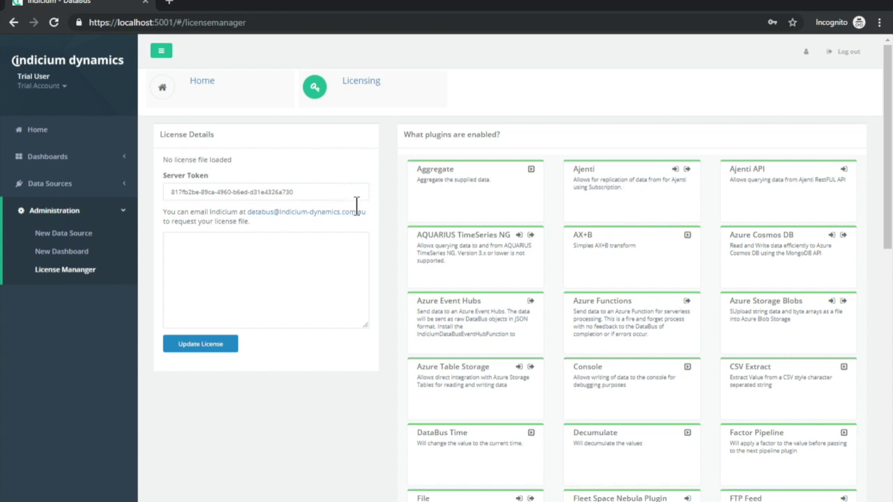
left_click_drag(356, 193, 138, 196)
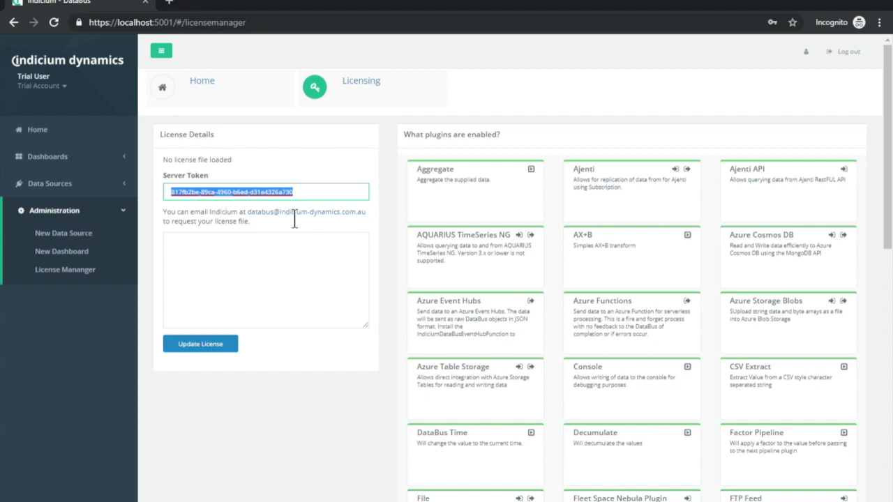
left_click_drag(307, 193, 156, 194)
Paste the license JSON into the license box and update the license.
key("alt+Tab")
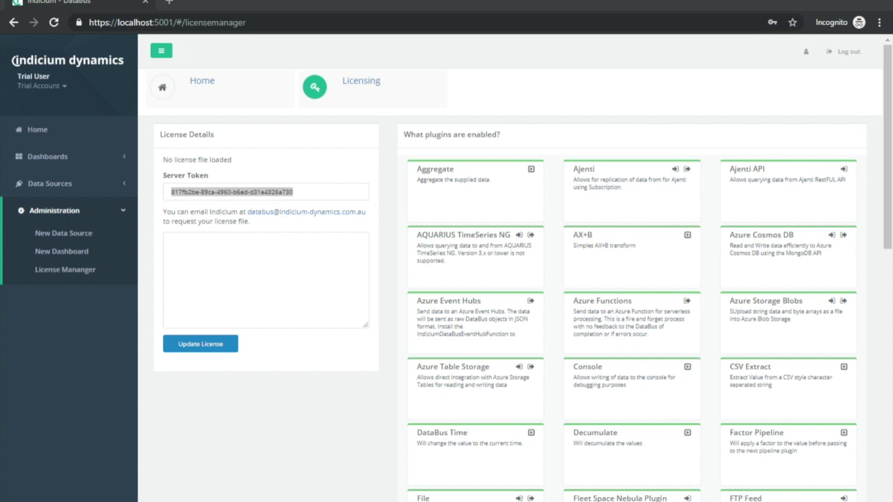
left_click(247, 299)
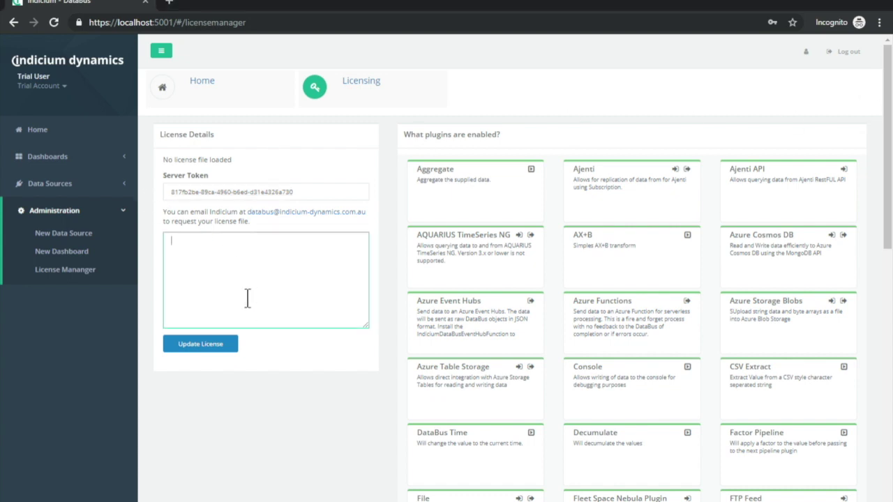
key("ctrl+v")
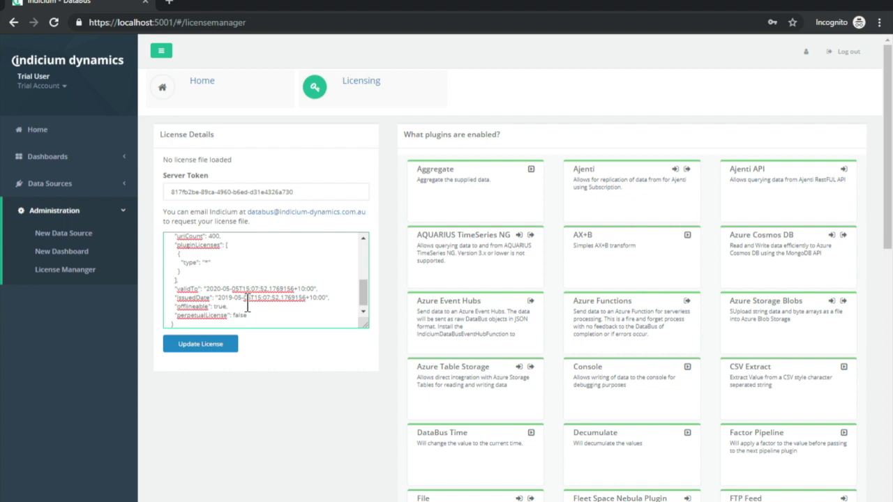
left_click(218, 348)
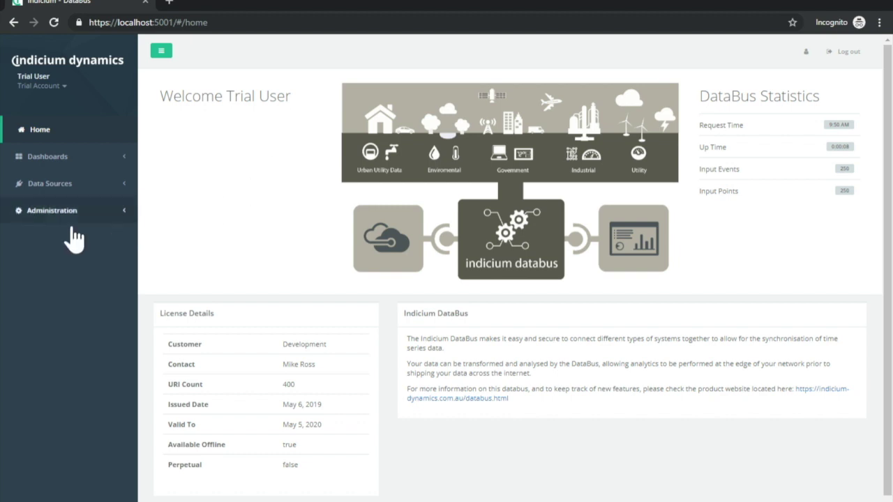
Open Administration > New Data Source from the sidebar.
left_click(54, 215)
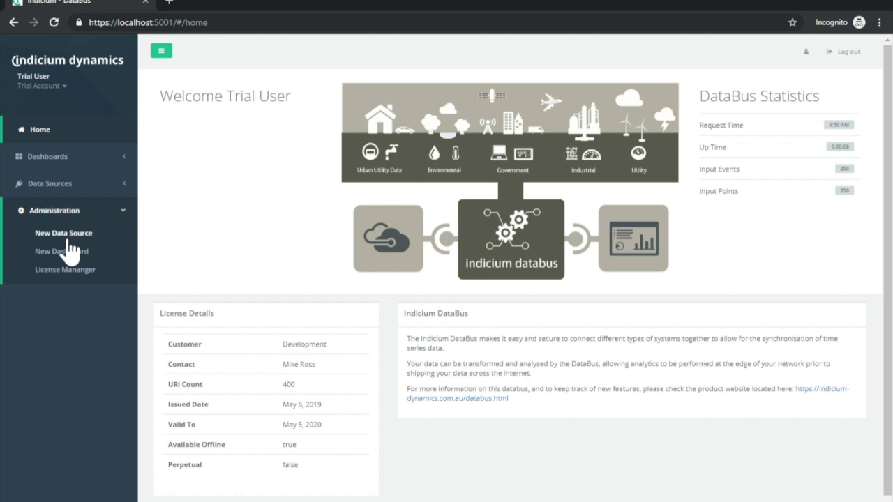
left_click(70, 239)
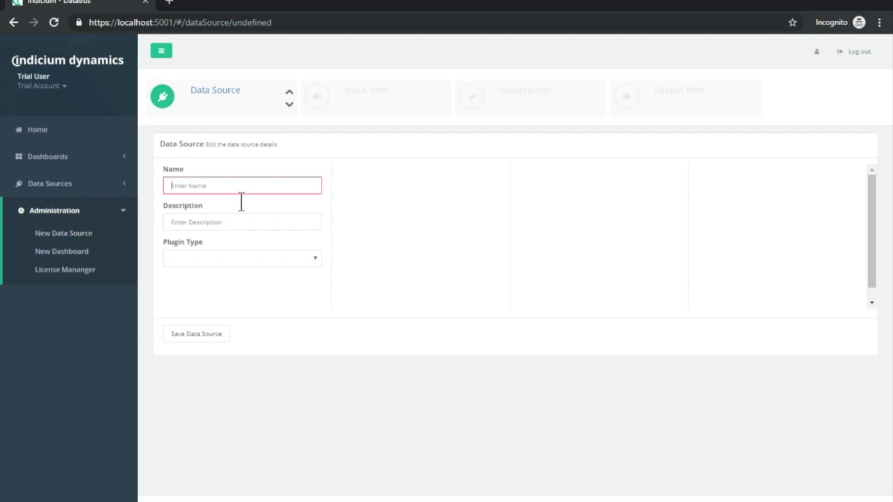
Name the data source WMI, set its plugin type to WMI, and save it.
type("WMI")
left_click(313, 256)
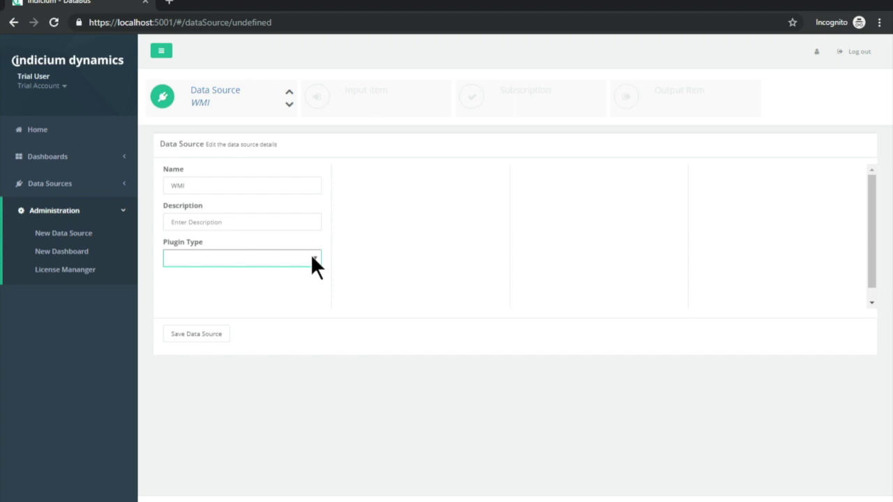
left_click(209, 450)
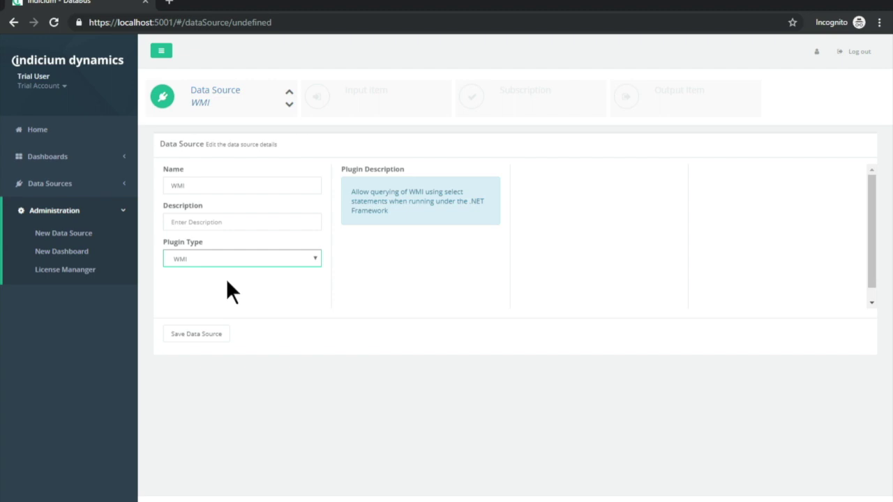
left_click(221, 336)
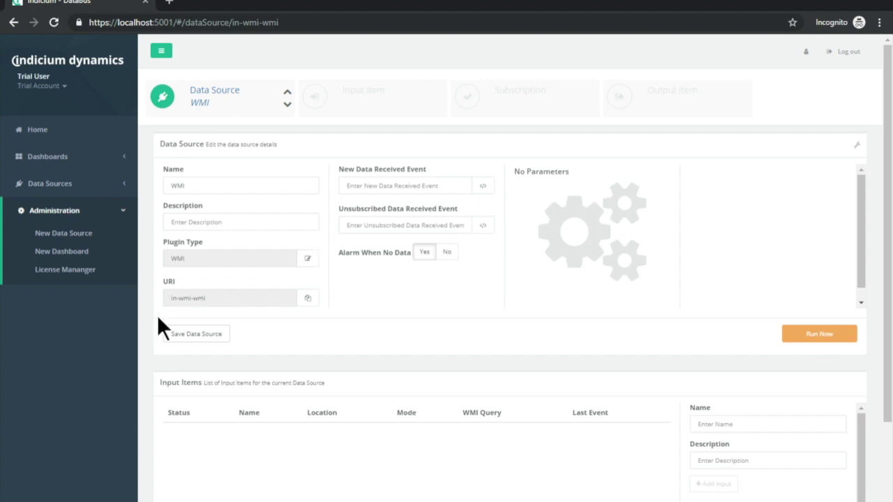
left_click_drag(230, 299, 156, 305)
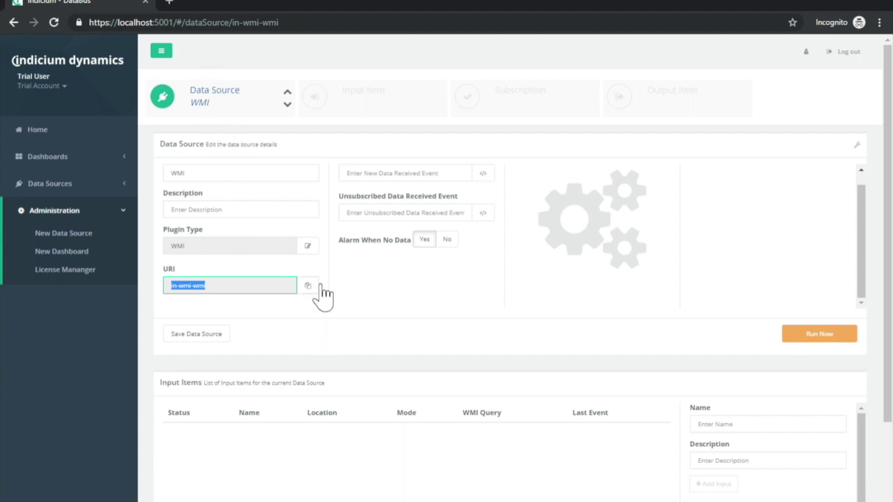
left_click(242, 332)
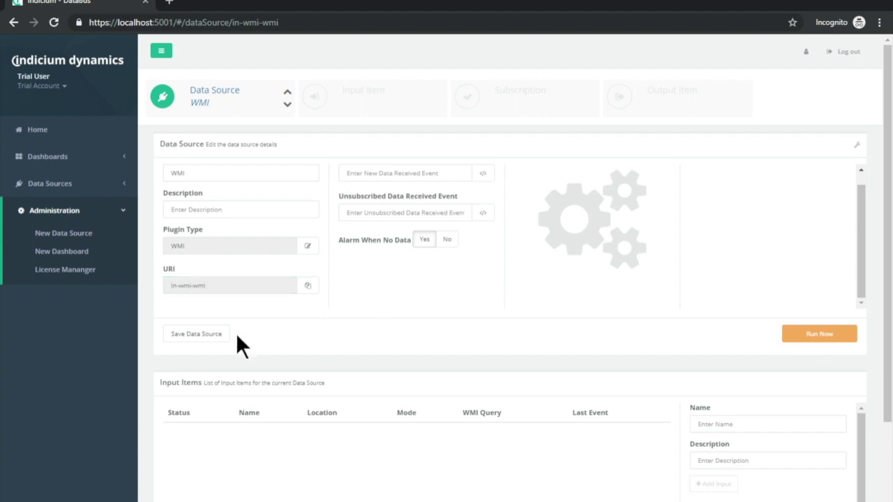
scroll(301, 325, "down", 1)
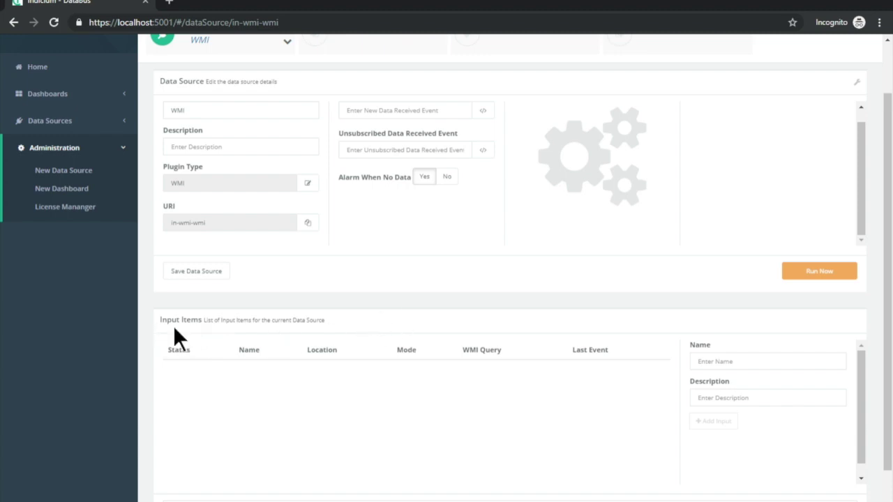
Add a new input item named 'CPU Usage' and land on its detail page.
left_click(748, 367)
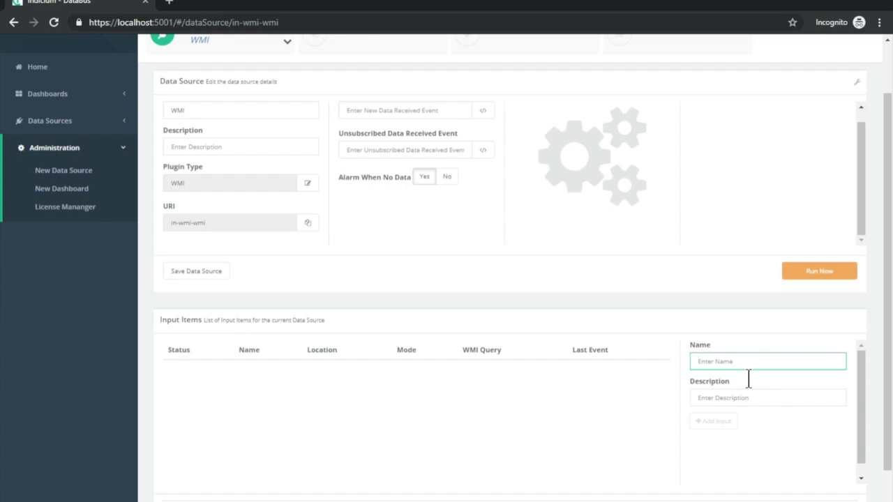
type("CPU Usage")
left_click(719, 426)
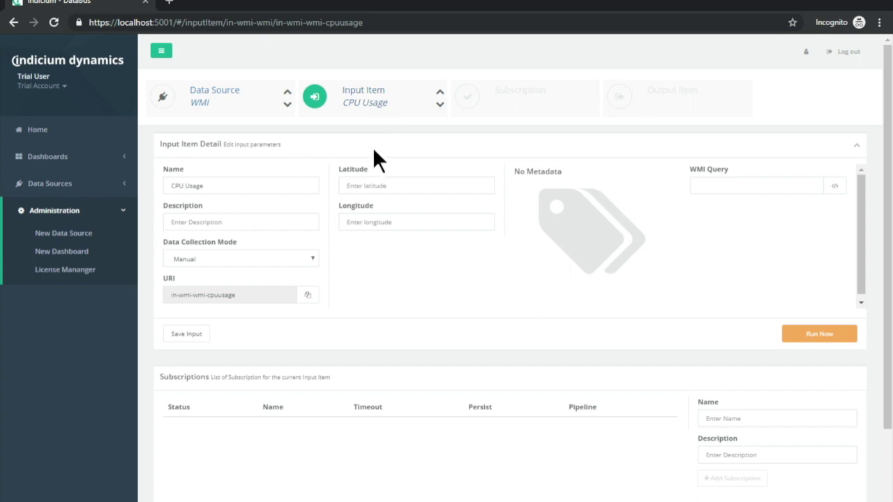
Set Data Collection Mode to Interval at 00:00:02, then change it to Cron.
left_click(211, 240)
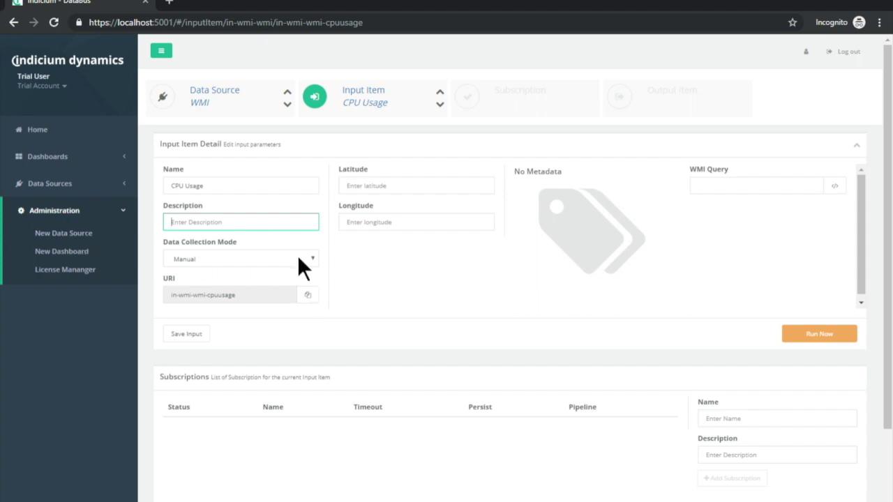
left_click(223, 259)
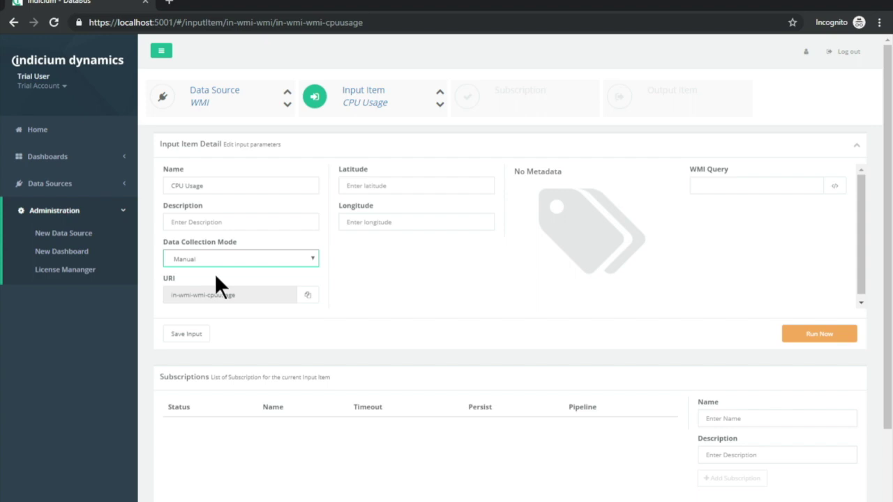
left_click(214, 286)
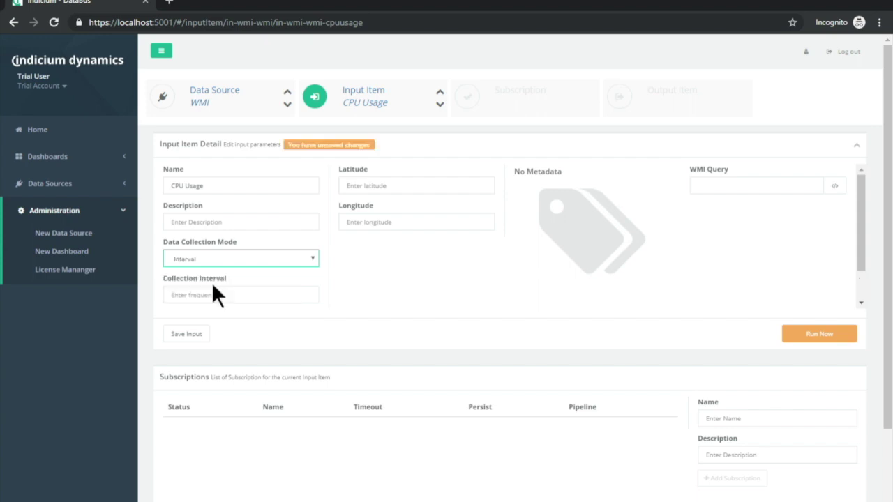
left_click(232, 302)
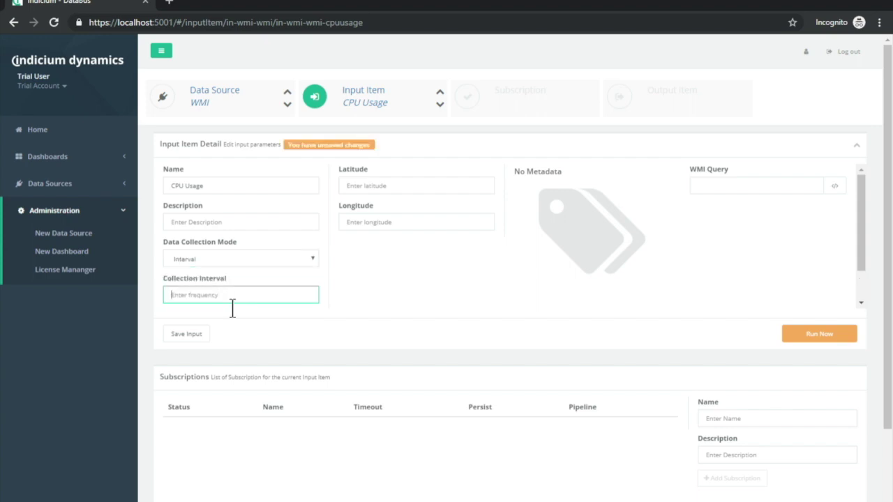
type("00:00")
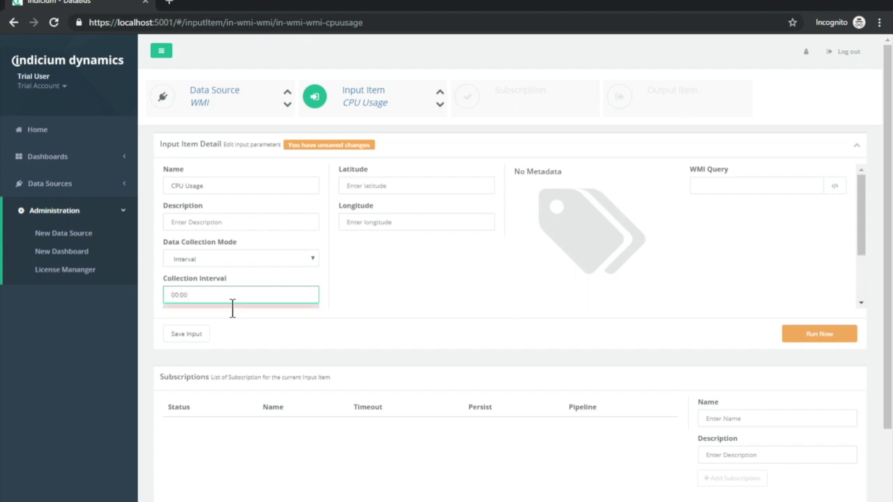
type(":02")
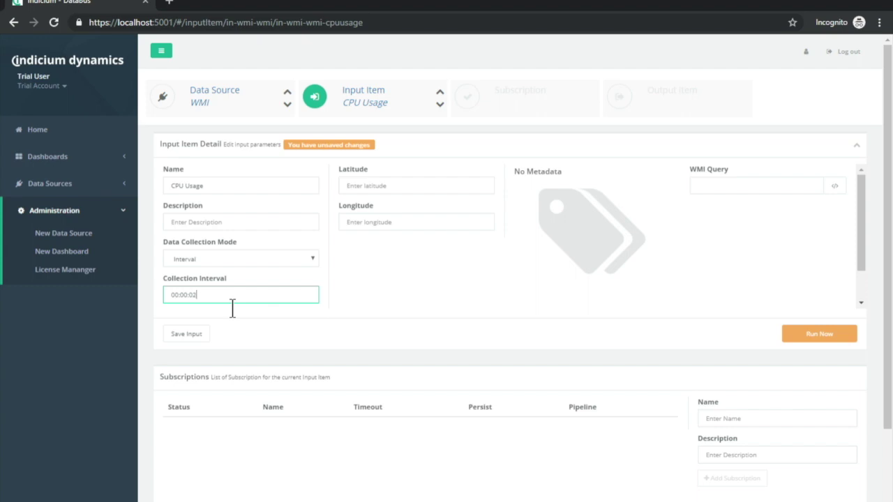
left_click(312, 259)
left_click(204, 311)
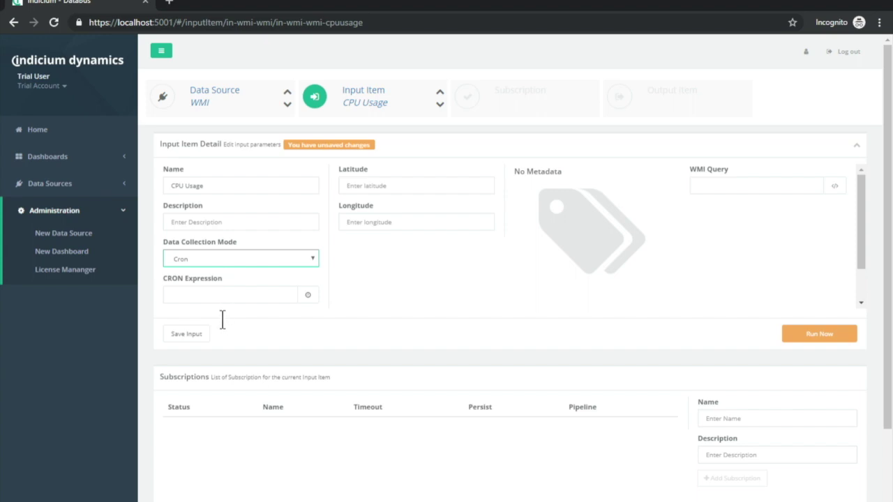
Build an every-working-day schedule in Edit Schedule and apply it as the cron expression.
left_click(318, 296)
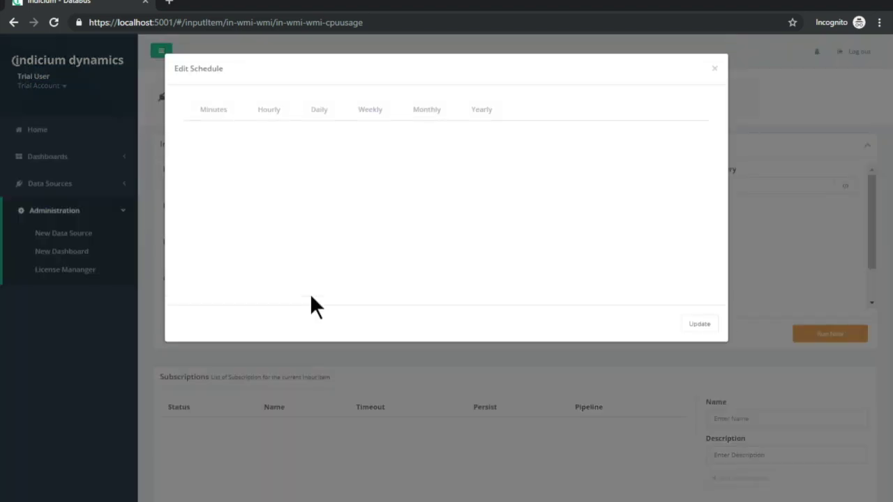
left_click(323, 110)
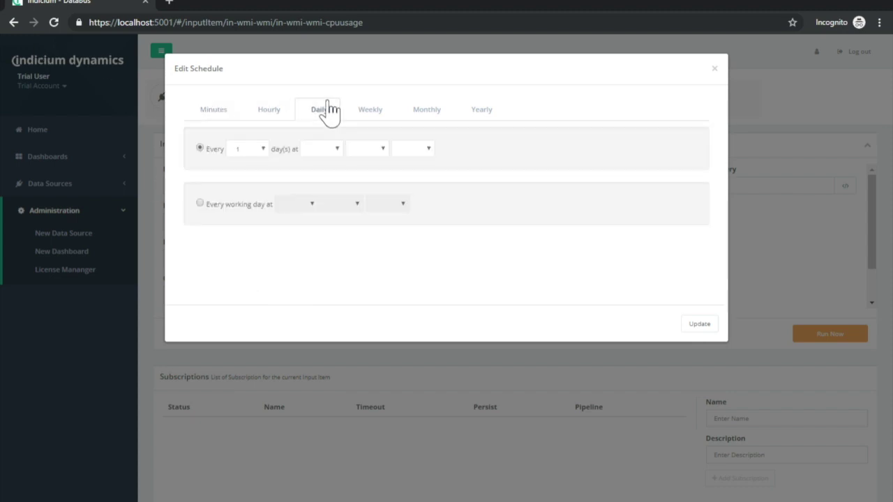
left_click(199, 203)
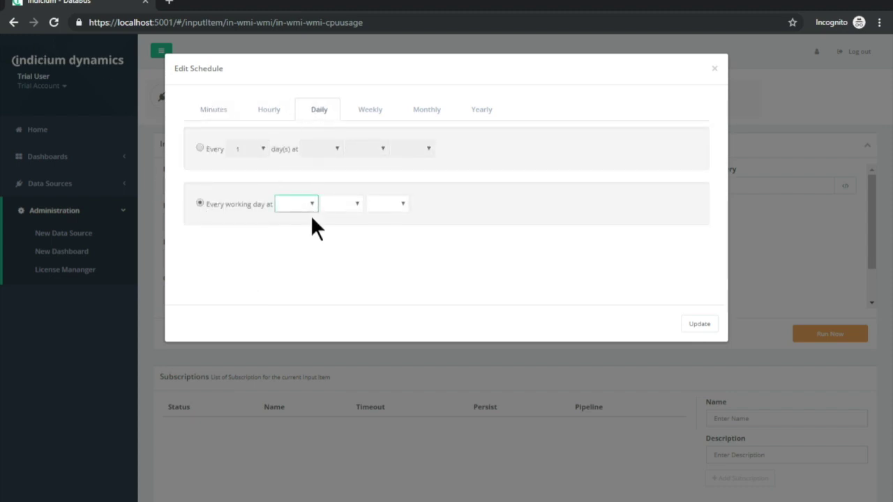
left_click(347, 206)
left_click(390, 205)
left_click(399, 204)
left_click(711, 334)
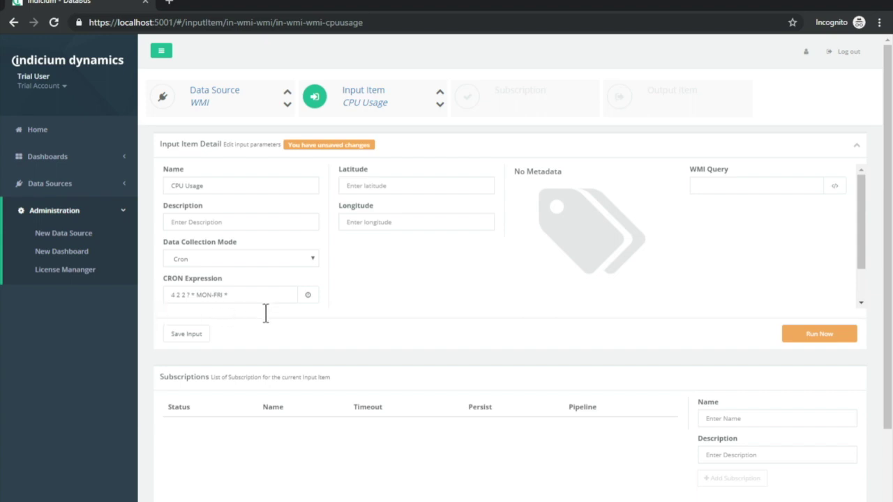
Switch Data Collection Mode back to Interval with a 00:00:02 collection interval.
left_click(313, 260)
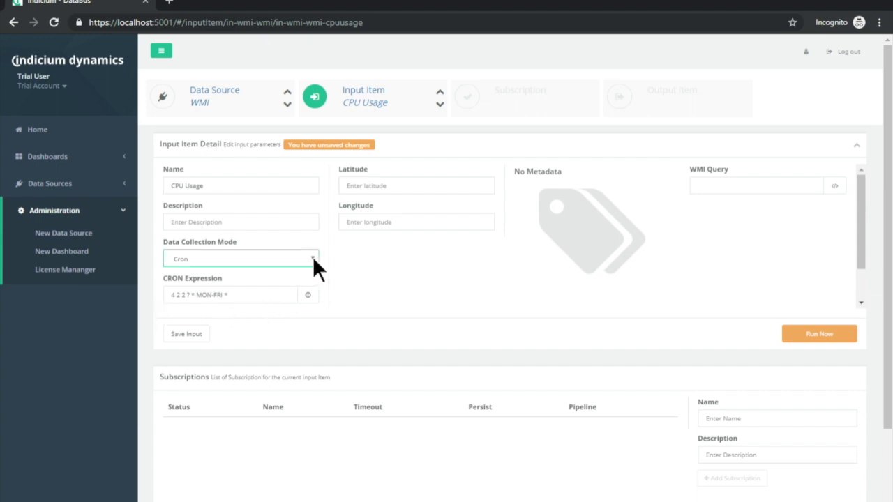
left_click(185, 279)
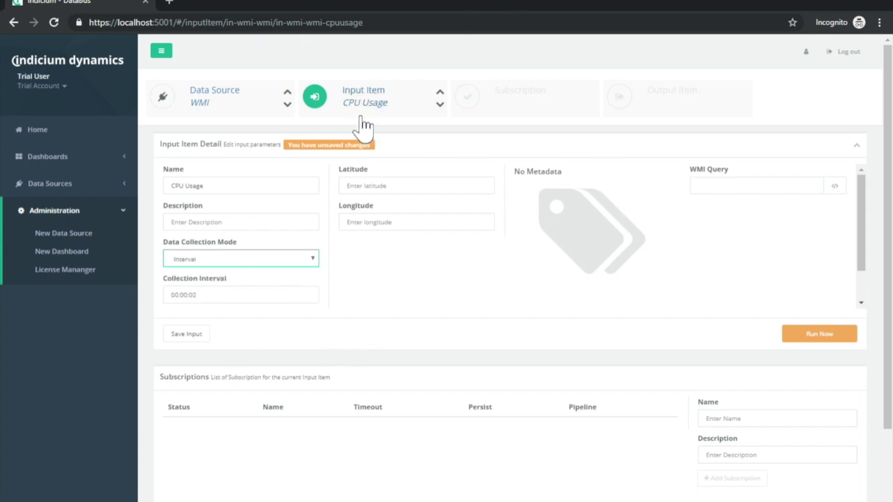
left_click(409, 194)
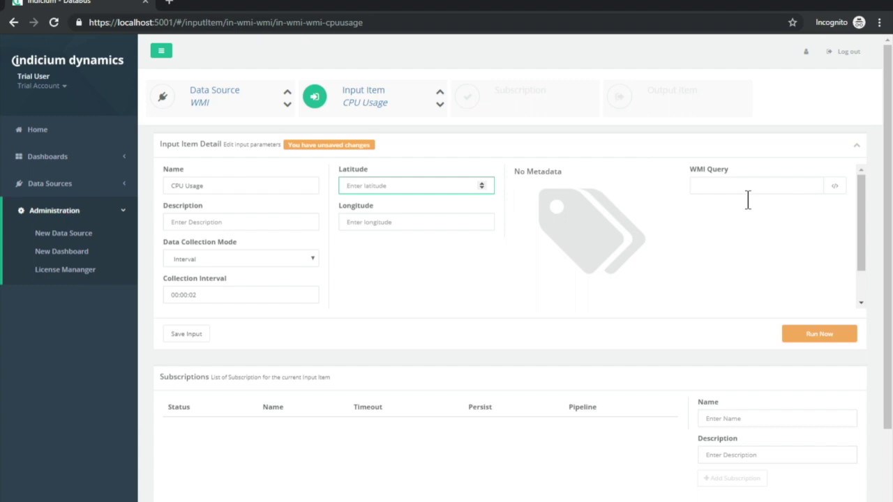
Apply the 'Process: Load %' example query (SELECT LoadPercentage FROM Win32_Processor) and save the input.
left_click(844, 189)
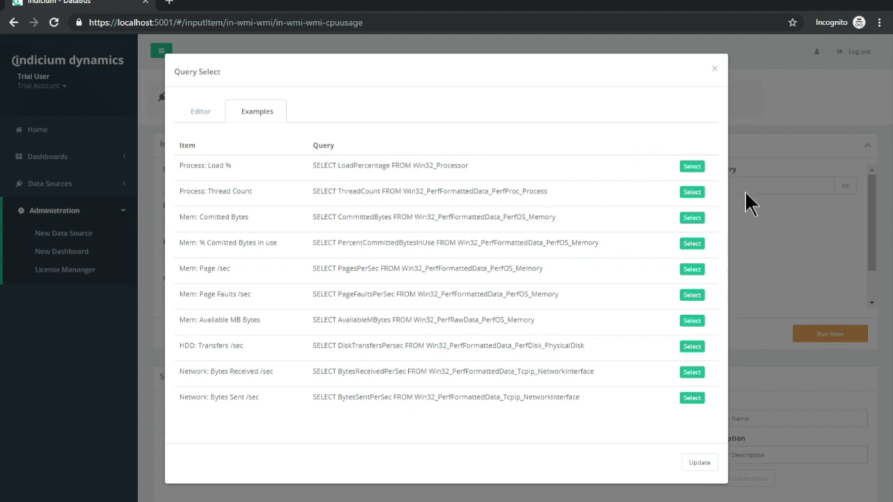
left_click(703, 168)
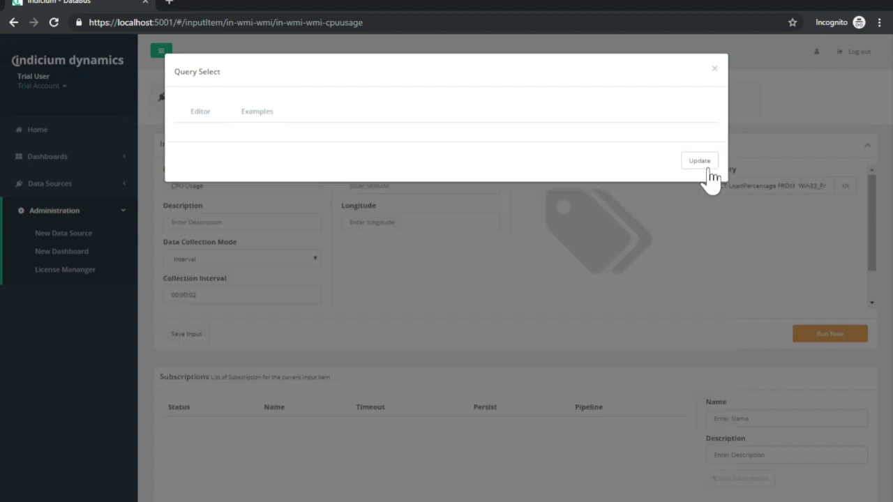
left_click(200, 111)
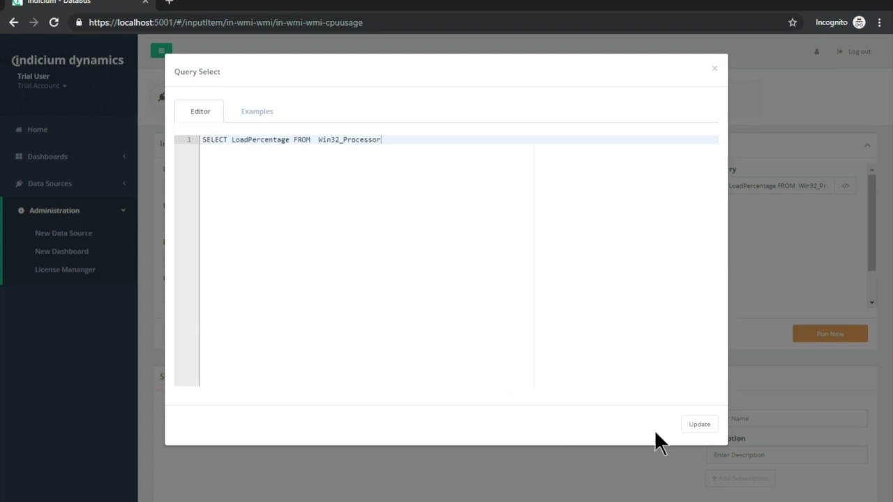
left_click(699, 424)
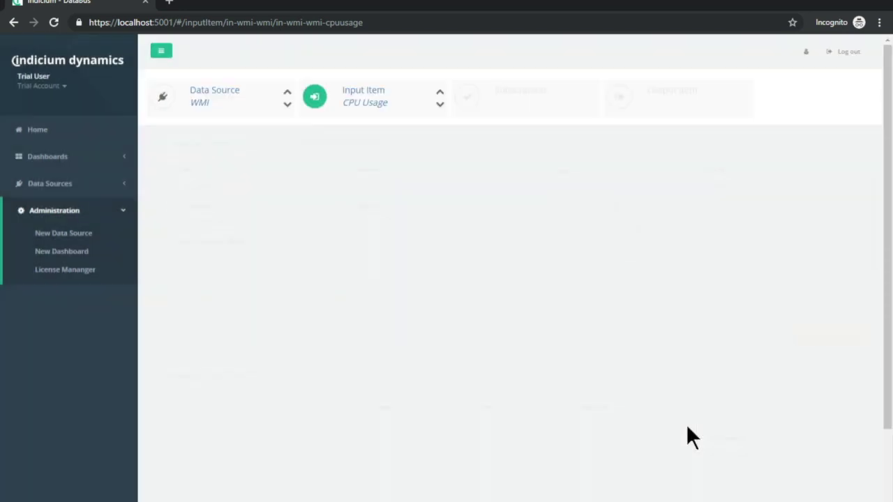
left_click(762, 254)
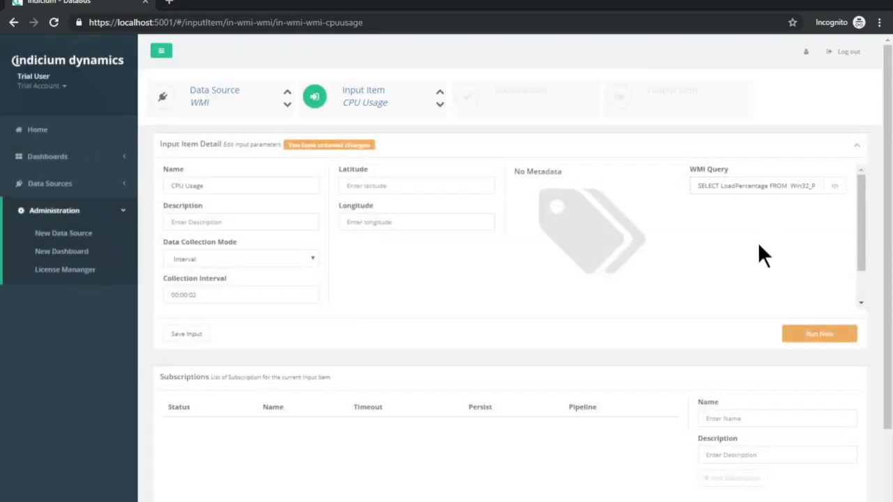
left_click(207, 339)
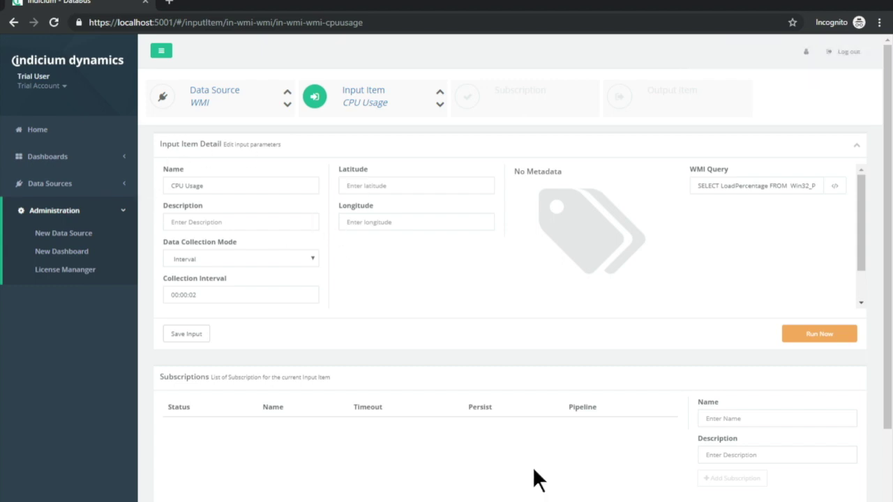
Run a live test of the CPU Usage input, which returns a latest value of 11.
left_click(825, 342)
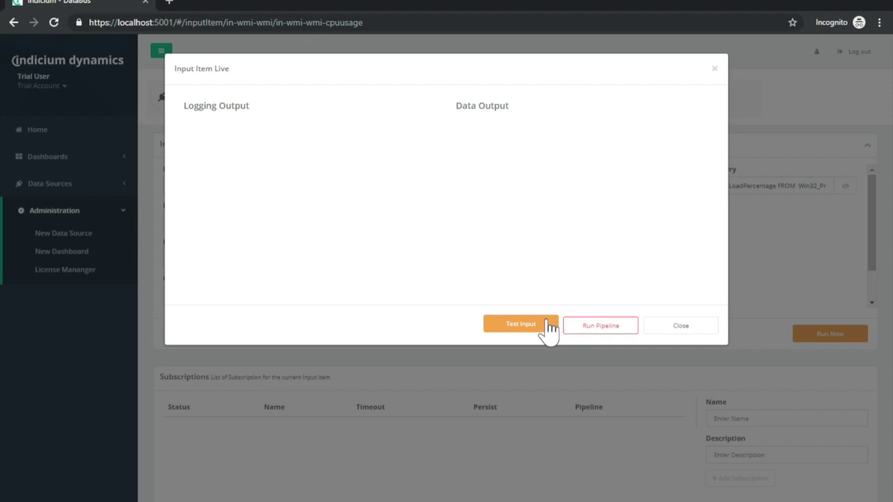
left_click(548, 325)
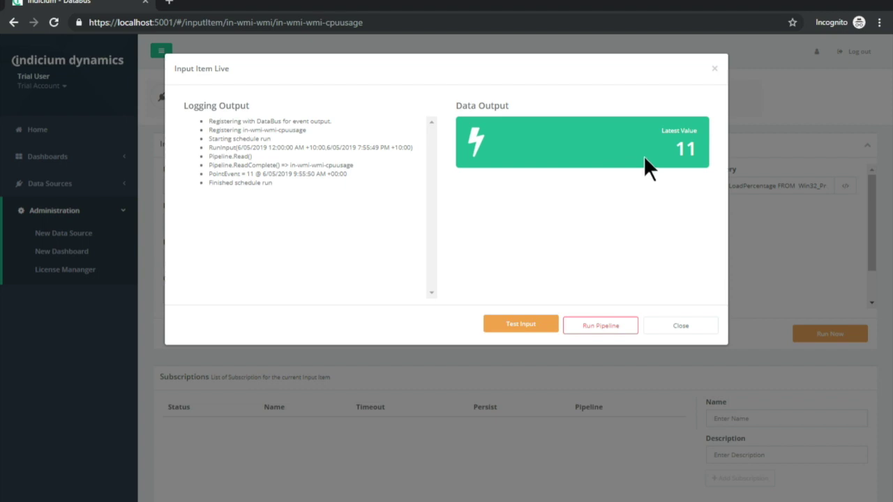
left_click(684, 328)
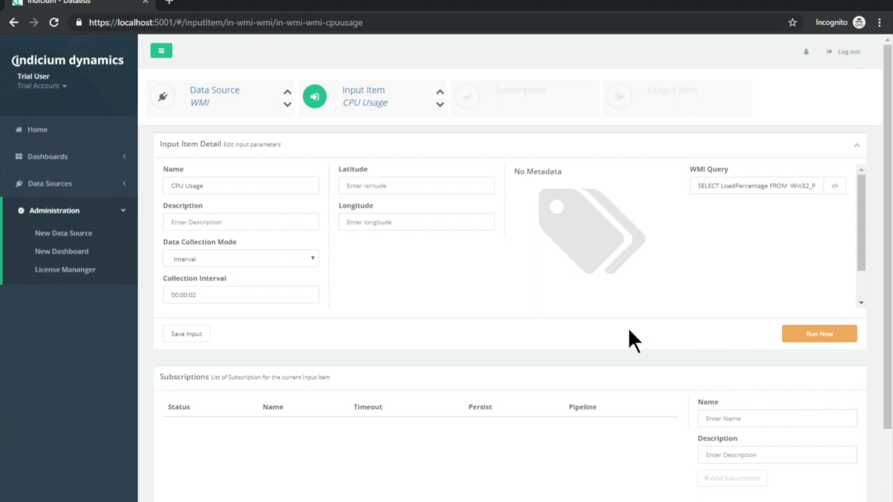
Highlight the Subscriptions section, then begin a blank New Data Source form.
double_click(186, 390)
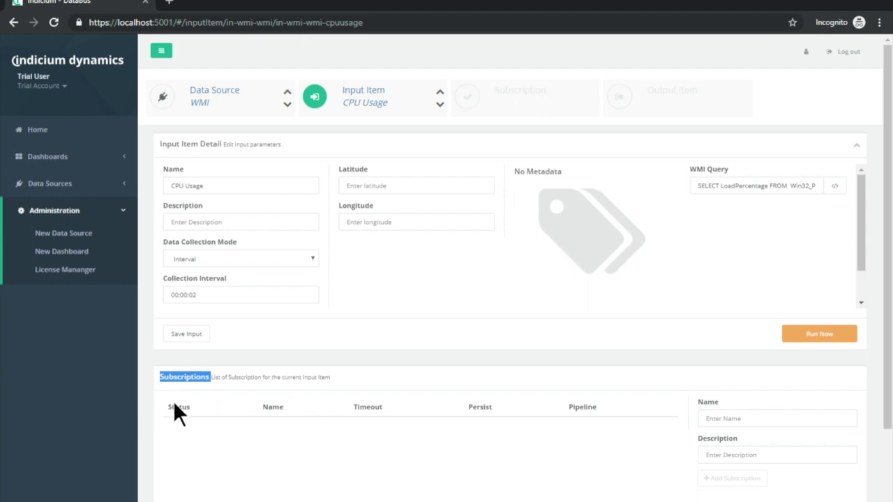
left_click(272, 396)
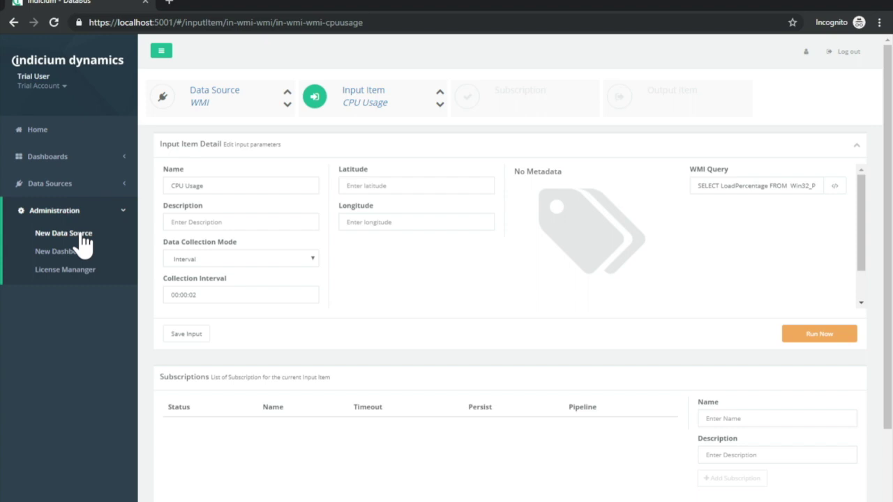
left_click(82, 241)
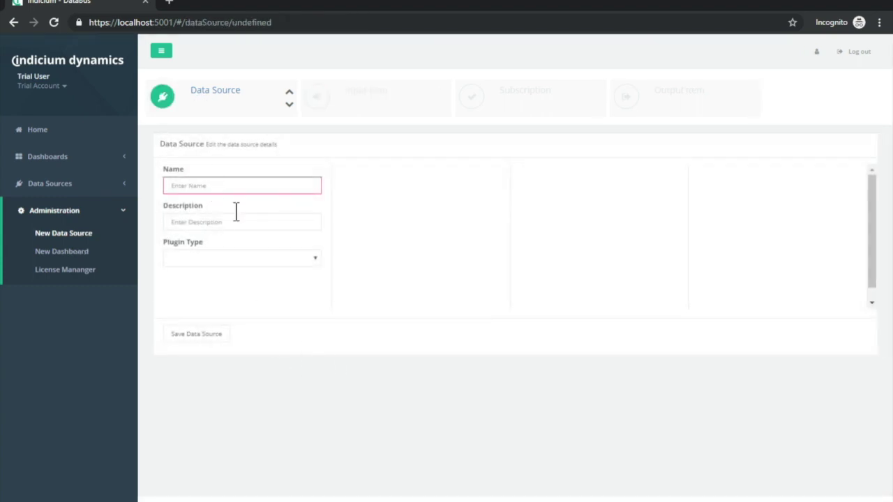
Name the data source 'Local DB', pick the Local DB plugin type, save, and go Home.
type("Local DB")
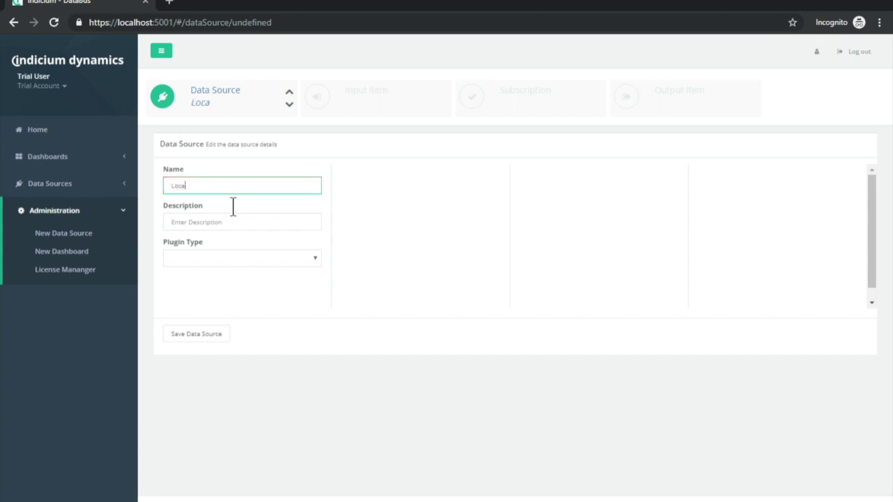
left_click(248, 260)
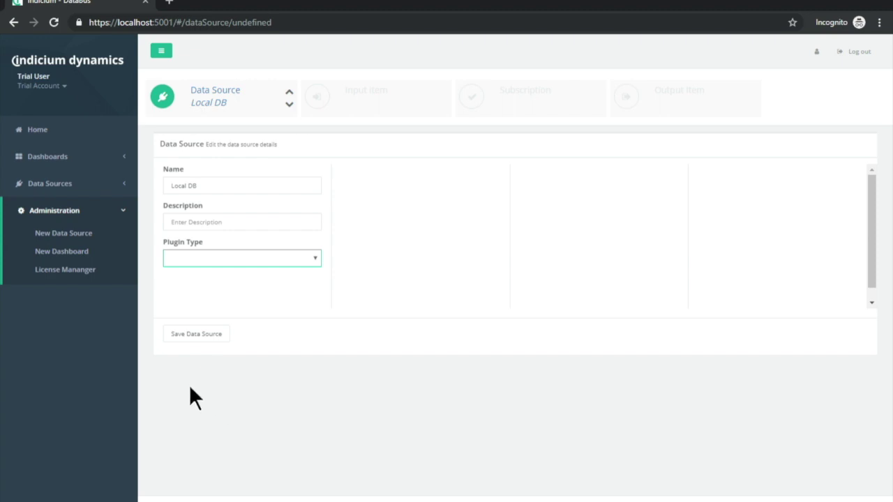
key("Down")
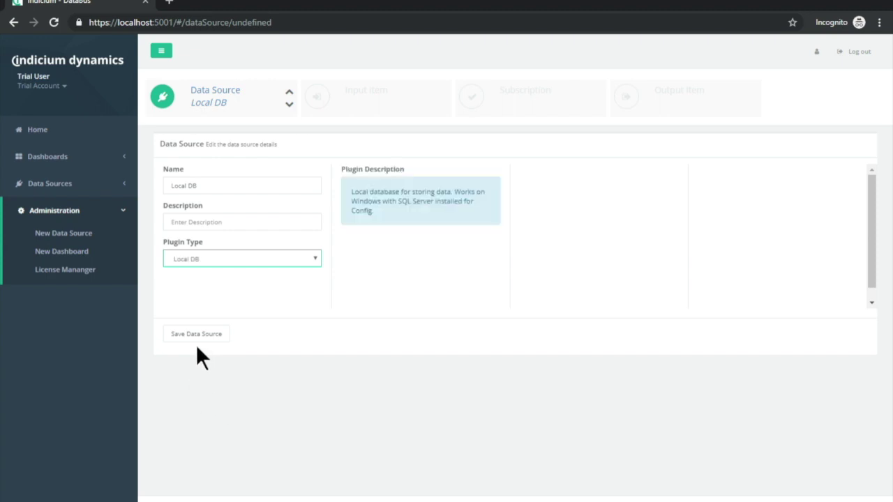
left_click(198, 335)
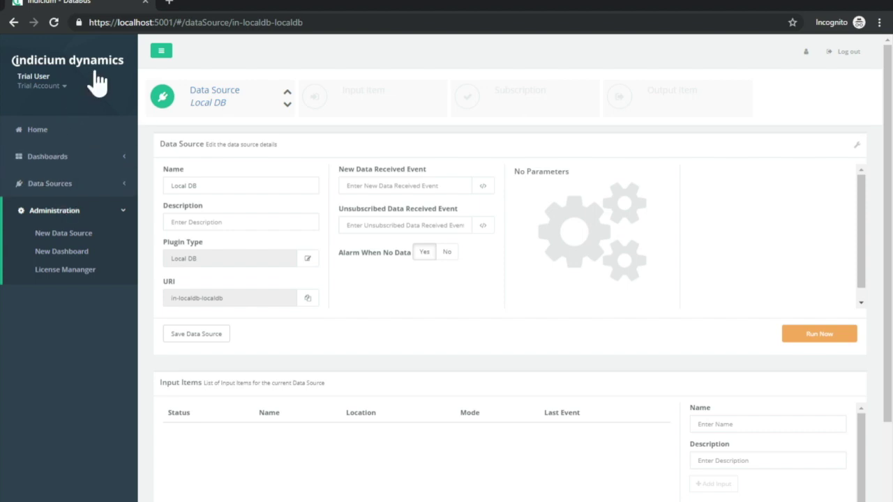
left_click(43, 129)
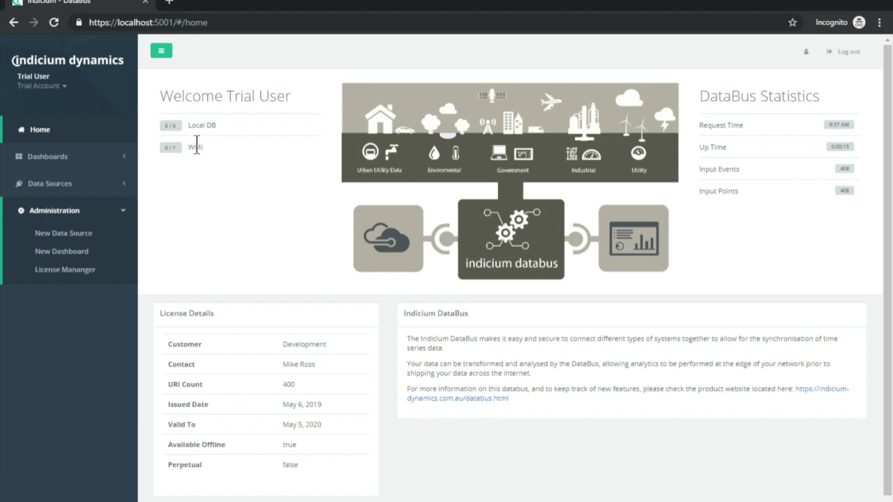
Open the WMI data source, enable the CPU Usage input item, and open its details.
left_click(161, 125)
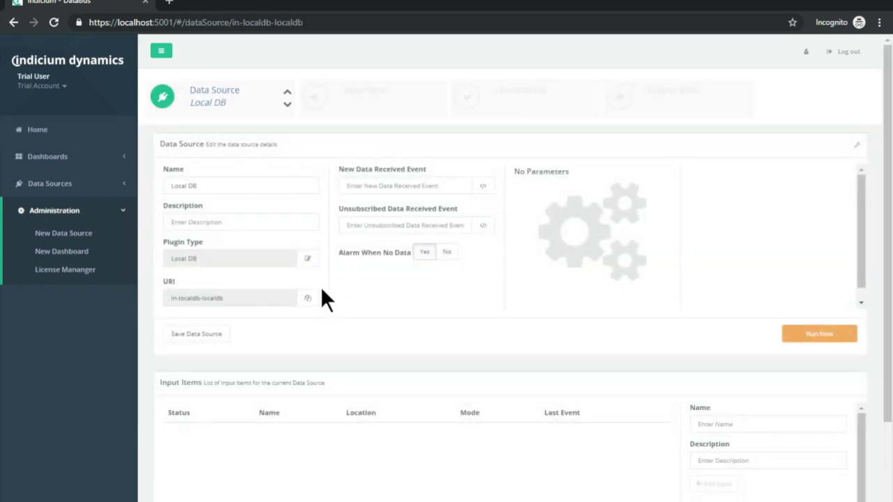
left_click(37, 130)
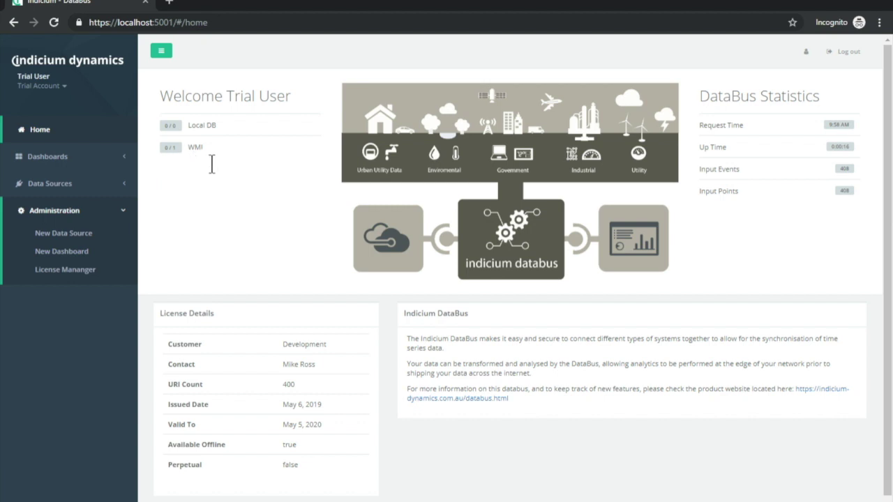
left_click(195, 148)
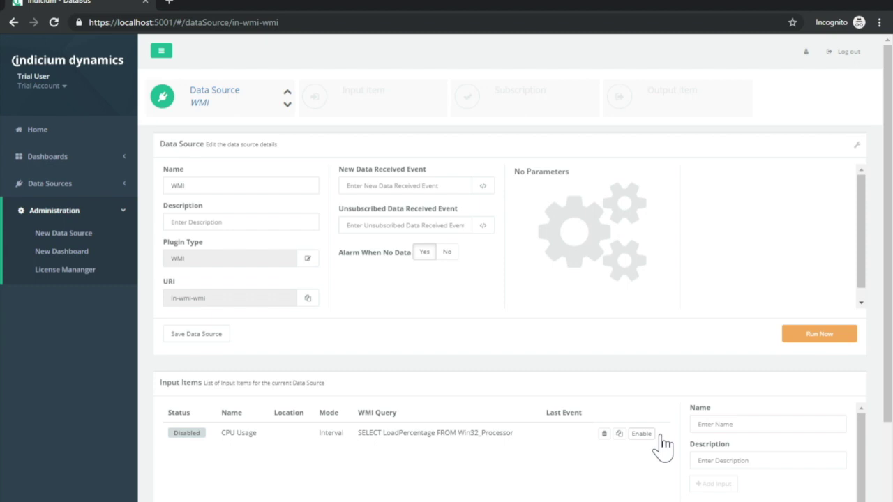
left_click(641, 434)
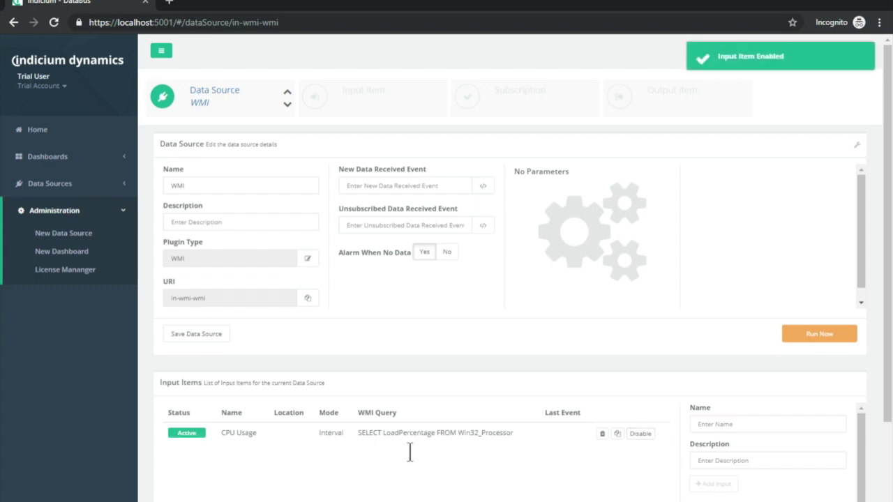
left_click(472, 450)
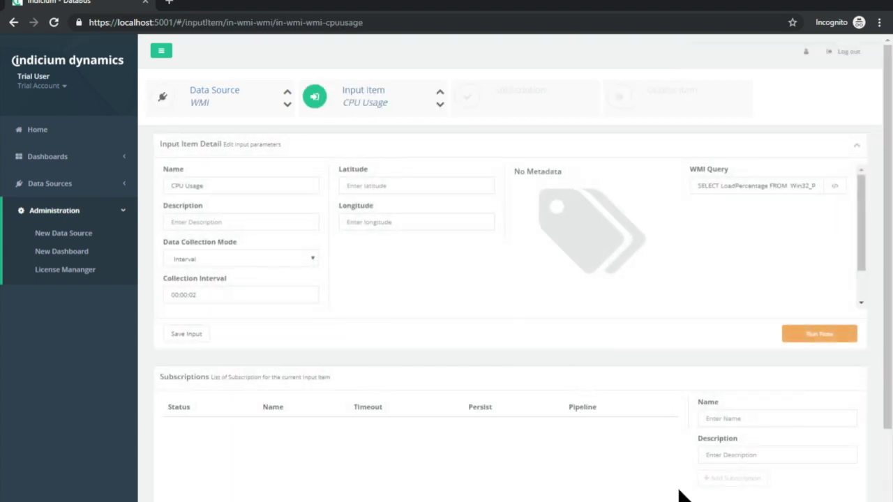
Create a subscription named 'Local DB' on the CPU Usage input item.
left_click(721, 421)
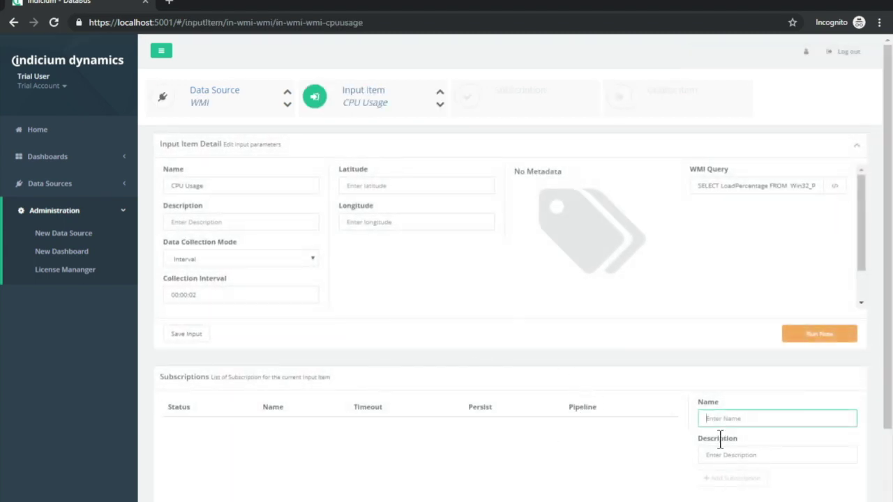
type("Local DB")
left_click(756, 480)
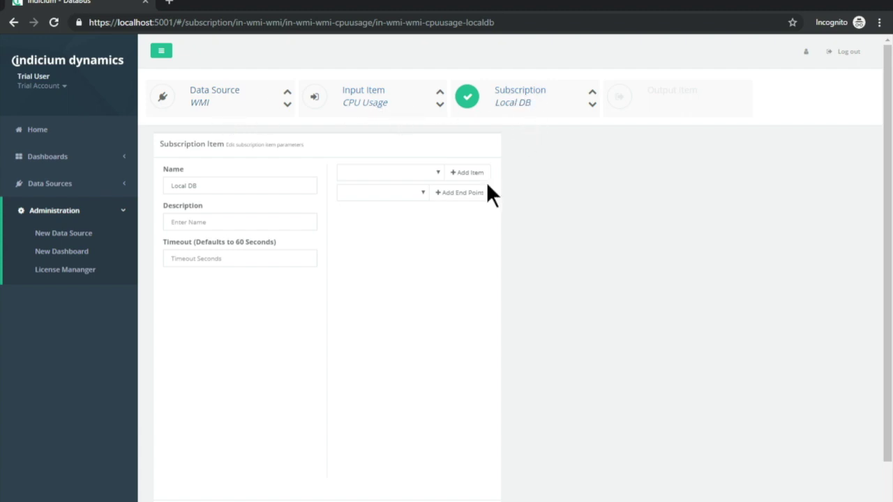
Add Local DB as an end point in the subscription's pipeline and show its settings.
left_click(422, 193)
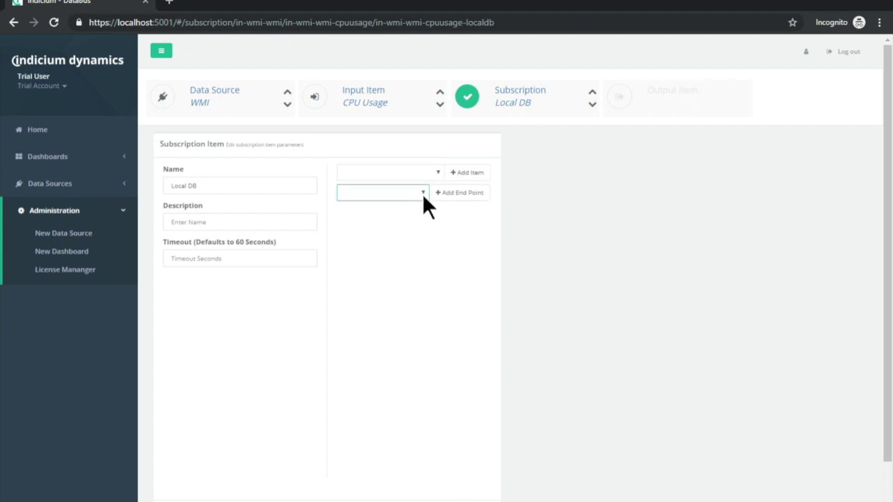
left_click(362, 208)
left_click(462, 196)
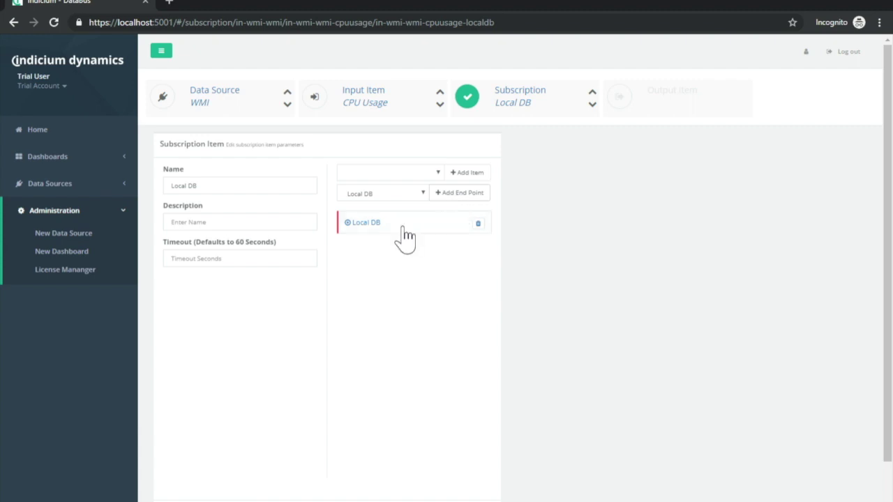
left_click(399, 235)
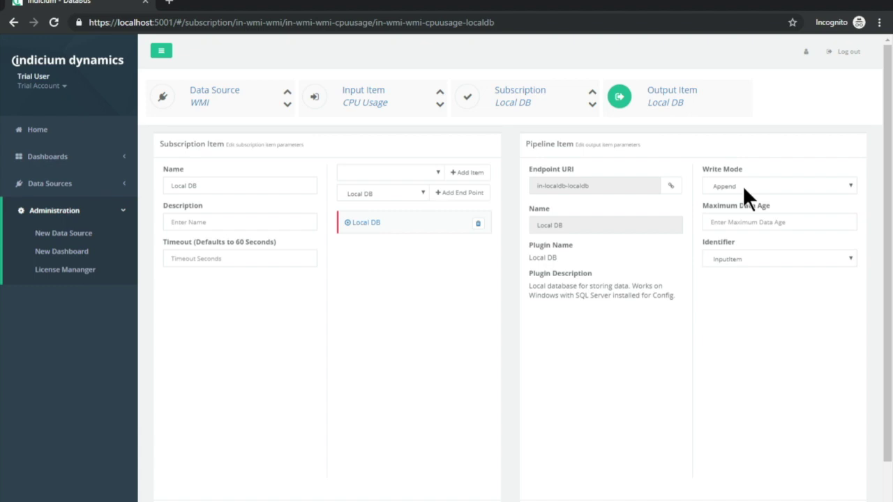
Review the end point's write mode, maximum data age and identifier options, keeping Append and InputItem.
left_click(743, 186)
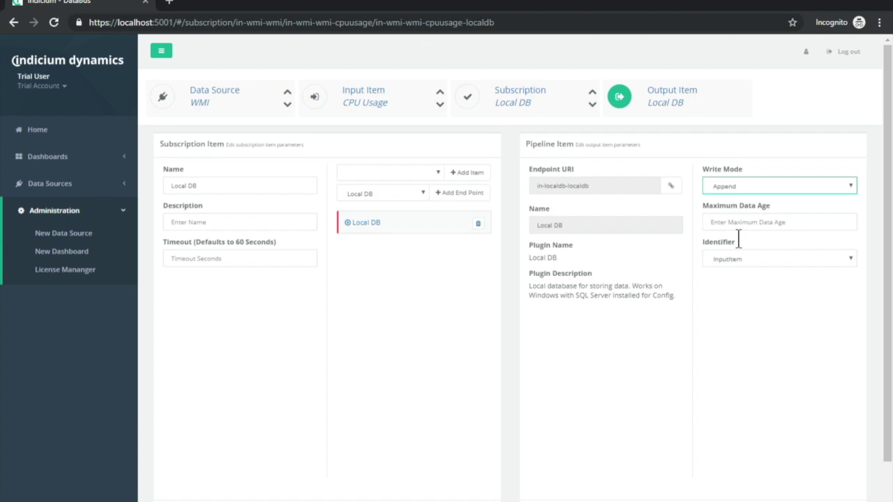
left_click(738, 227)
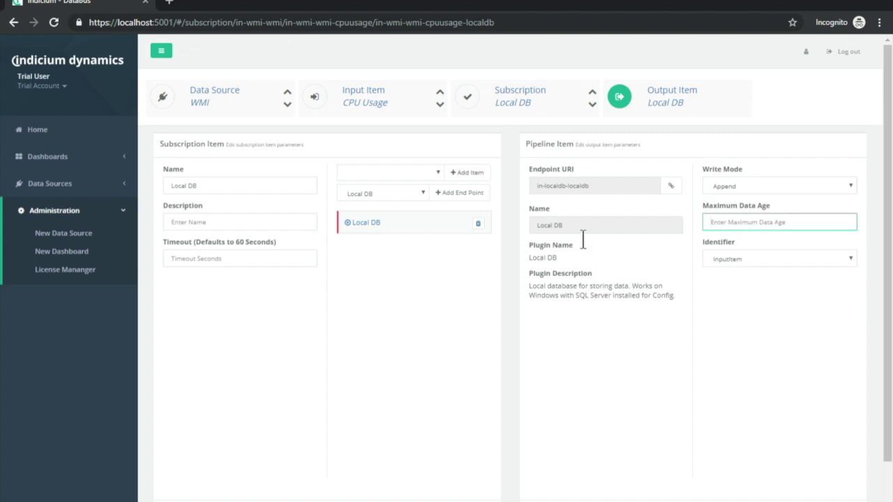
left_click(710, 243)
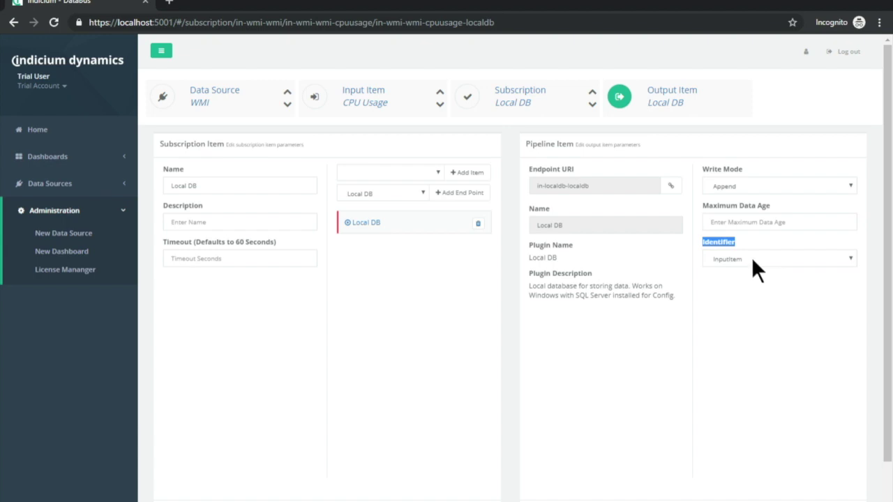
left_click(752, 259)
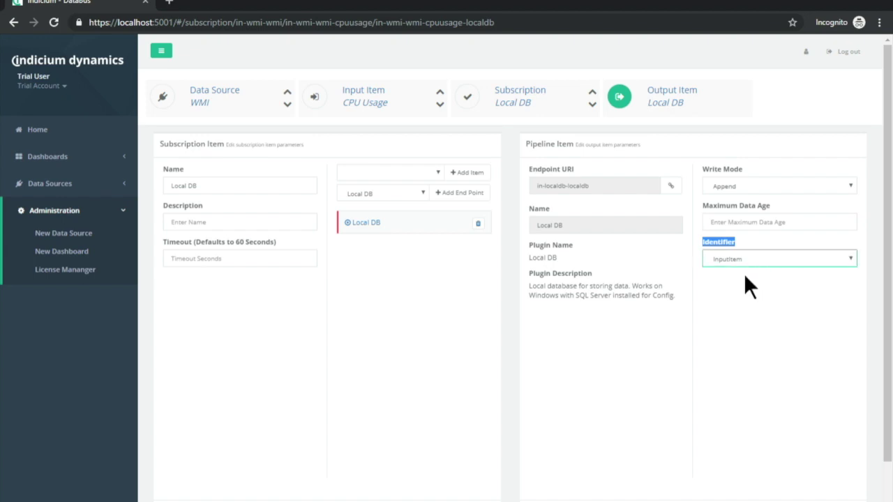
left_click(745, 275)
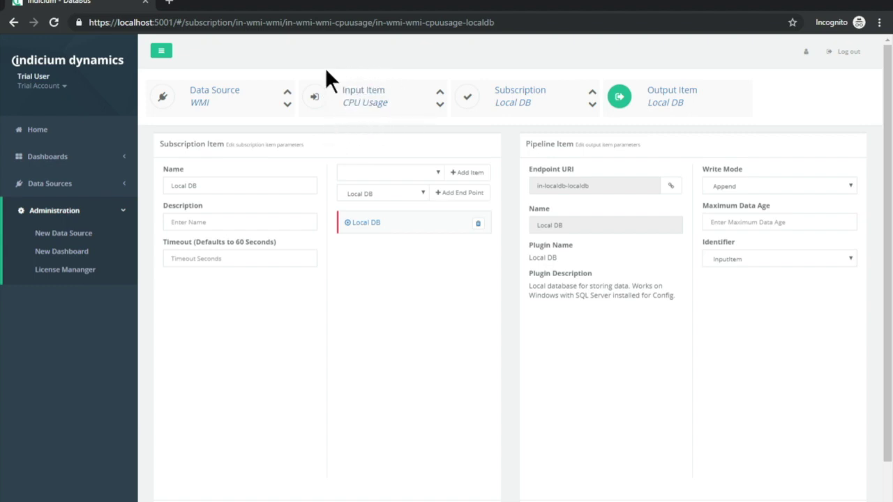
left_click(749, 259)
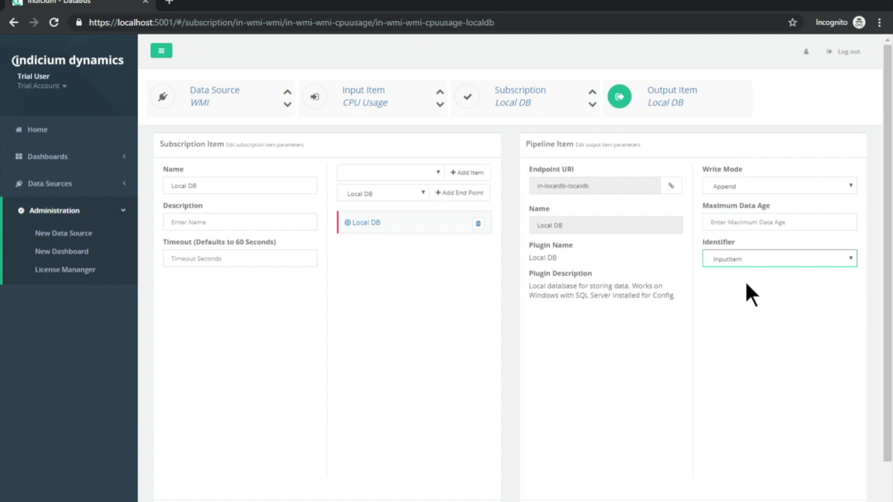
left_click(746, 284)
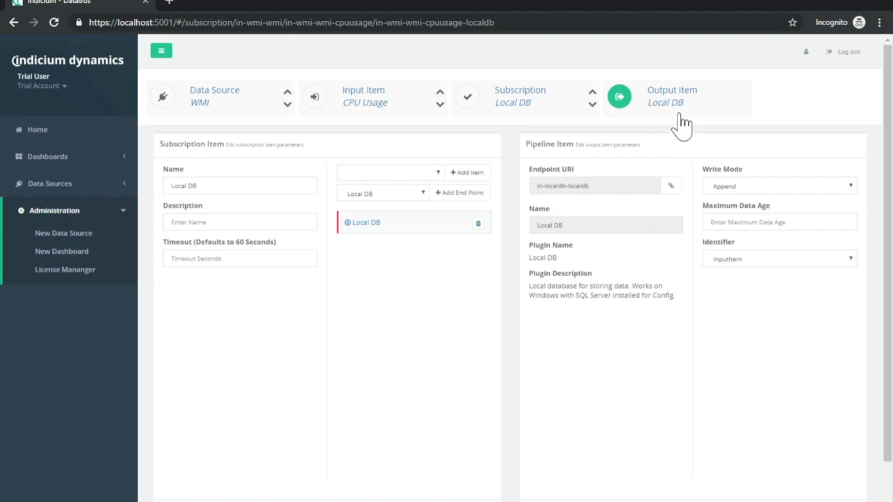
Add an Aggregate step to the pipeline and move it above the Local DB end point.
left_click(438, 173)
left_click(374, 185)
left_click(469, 173)
left_click_drag(418, 255, 413, 227)
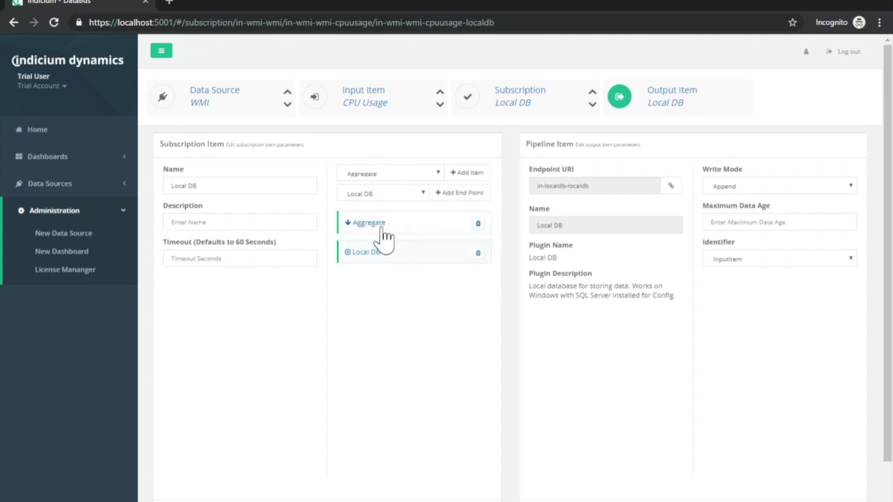
left_click(386, 226)
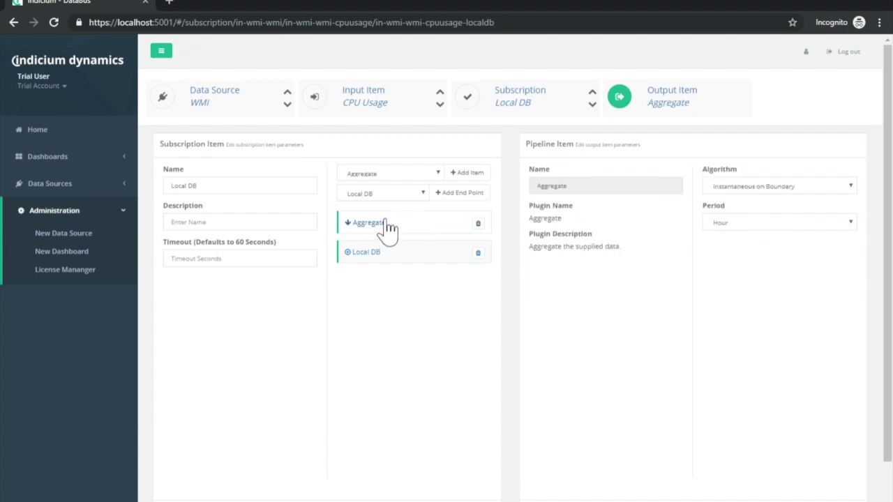
left_click(399, 264)
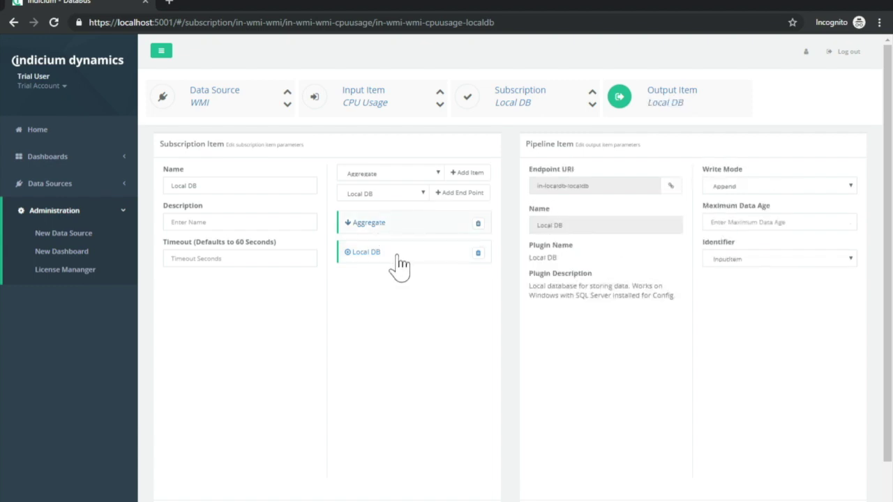
left_click(397, 234)
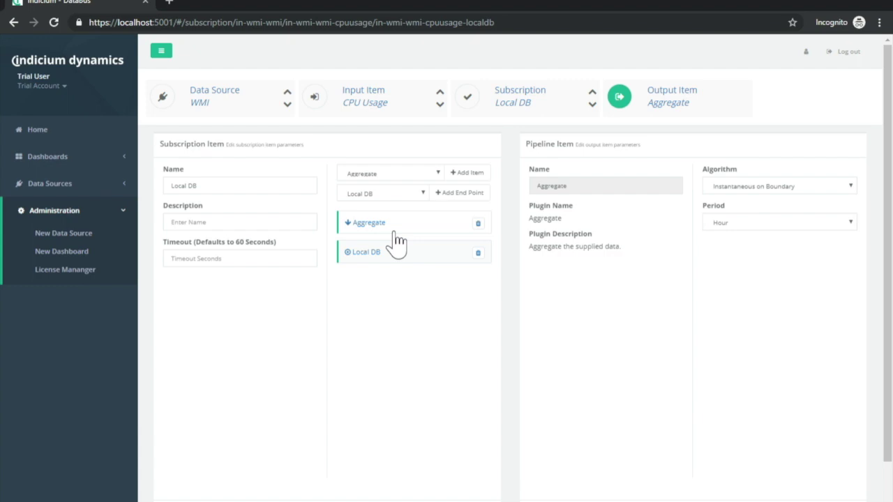
Set the Aggregate step to Average in Preceeding Interval over a 5 Minutes period.
left_click(752, 225)
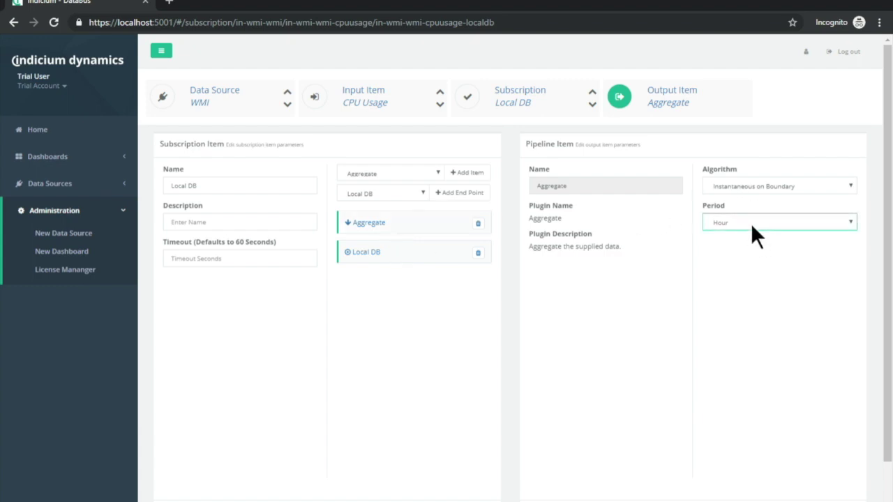
left_click(721, 246)
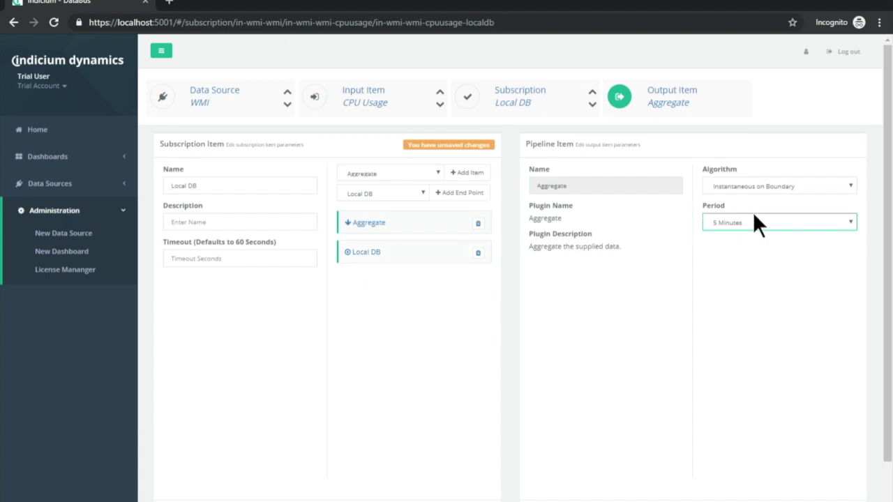
left_click(752, 187)
left_click(746, 234)
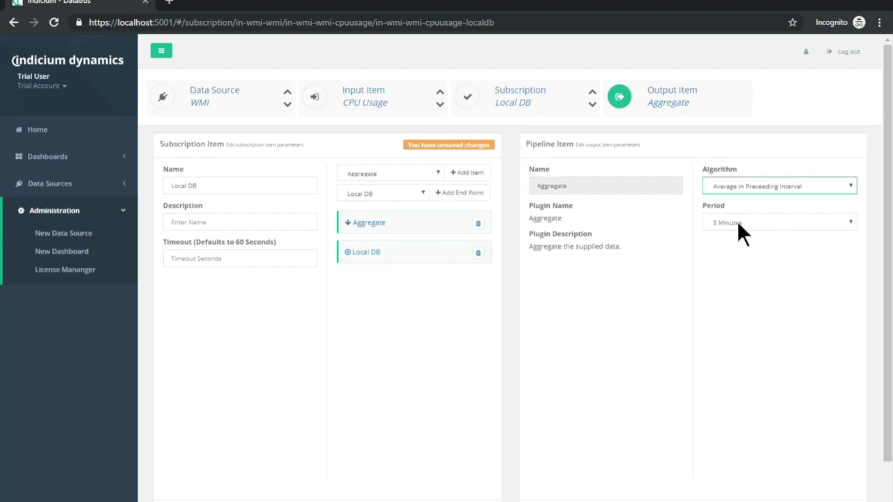
Remove the Aggregate step again and save the Local DB subscription.
left_click(478, 223)
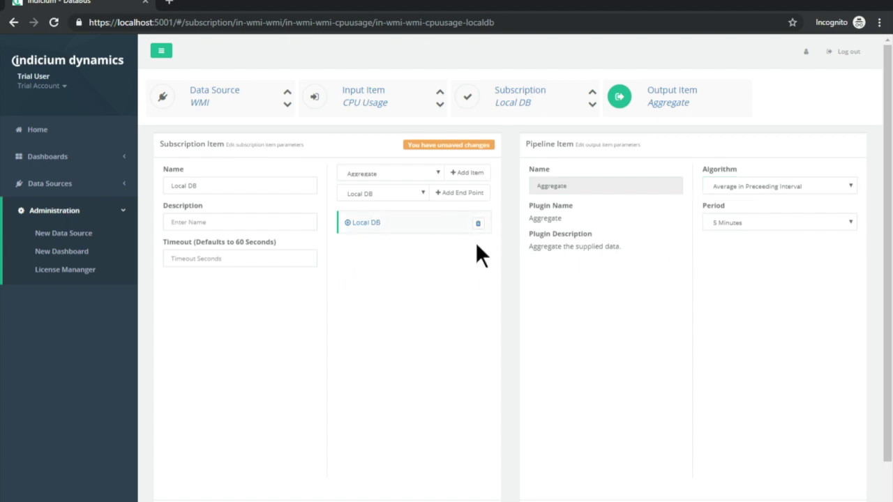
scroll(427, 236, "down", 1)
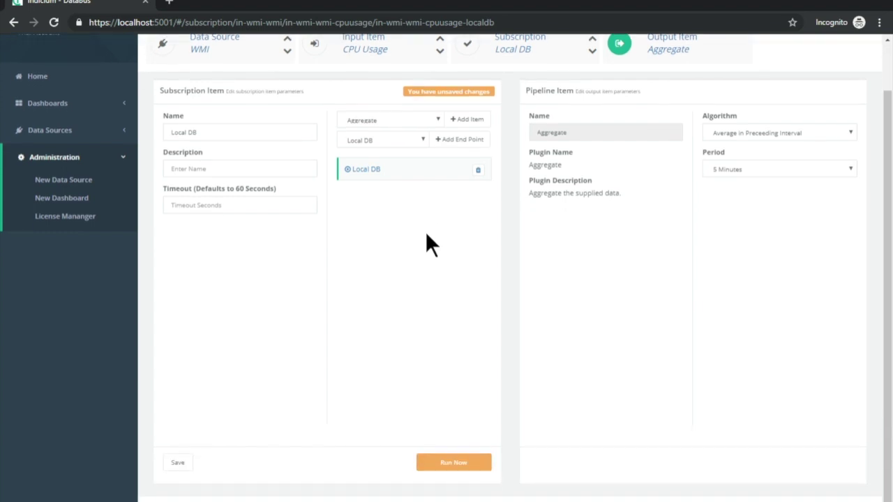
left_click(179, 463)
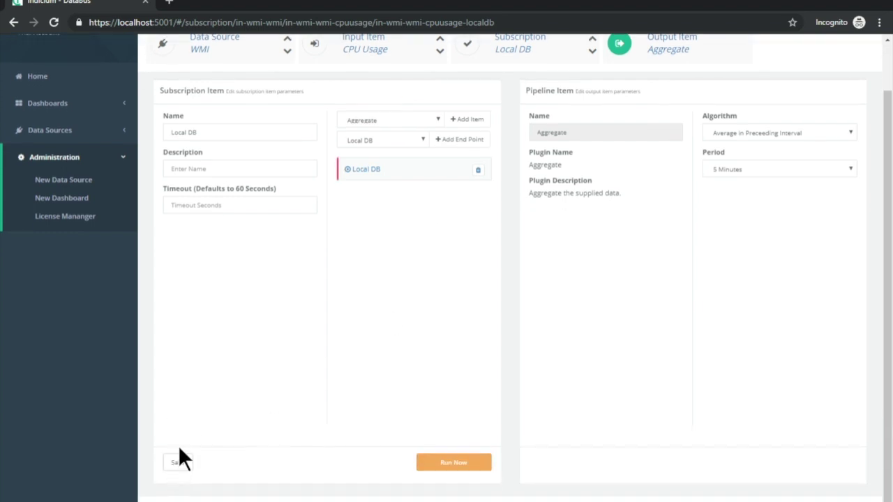
scroll(545, 301, "up", 1)
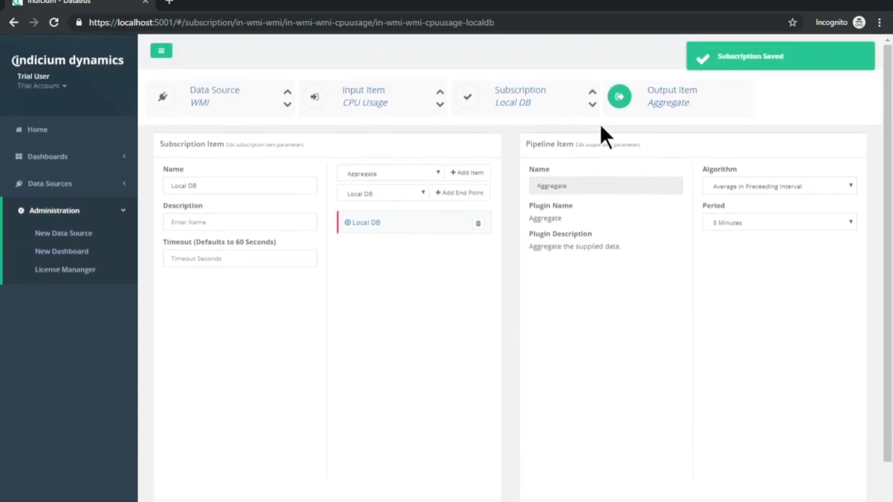
Enable the Local DB subscription on the WMI CPU Usage input, then open the Local DB data source.
left_click(355, 100)
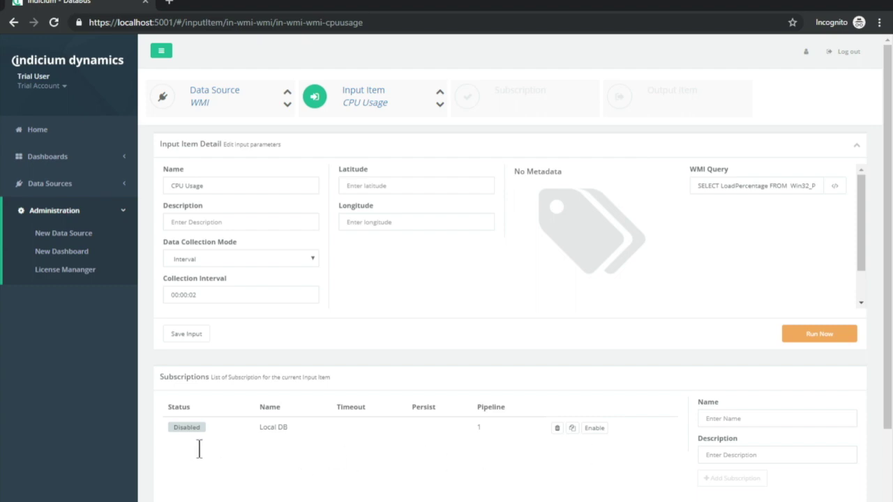
left_click(599, 428)
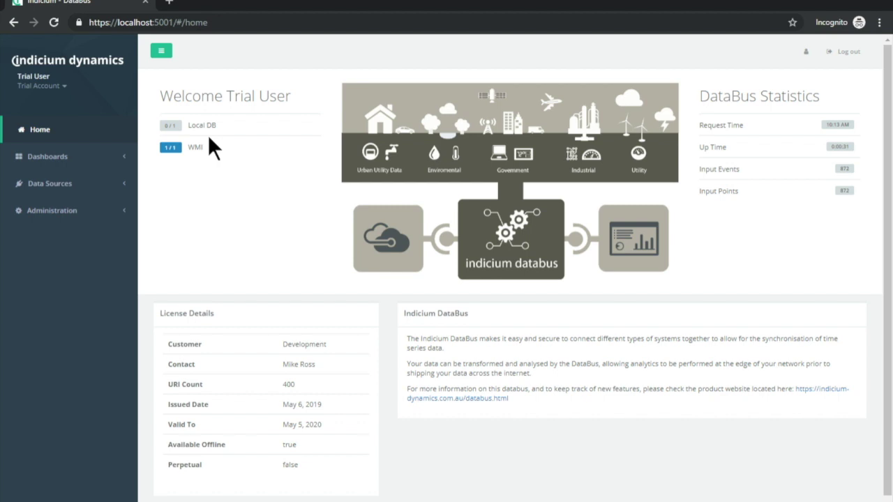
left_click(106, 184)
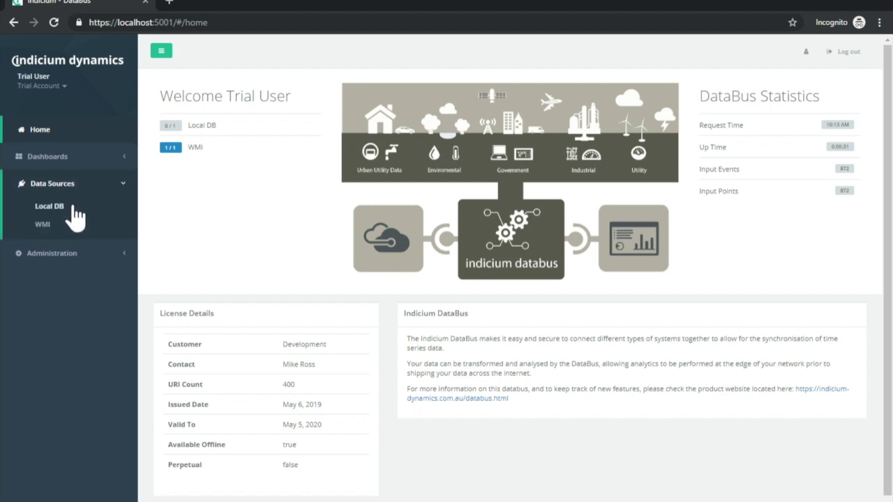
left_click(73, 207)
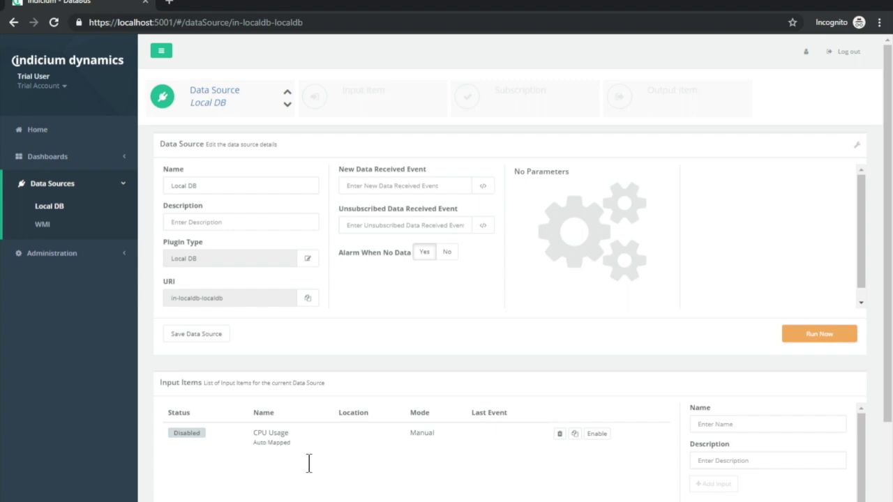
Save the Local DB CPU Usage input (URI in-wmi-wmi-cpuusage) with period 'today', then Run Now.
left_click(266, 435)
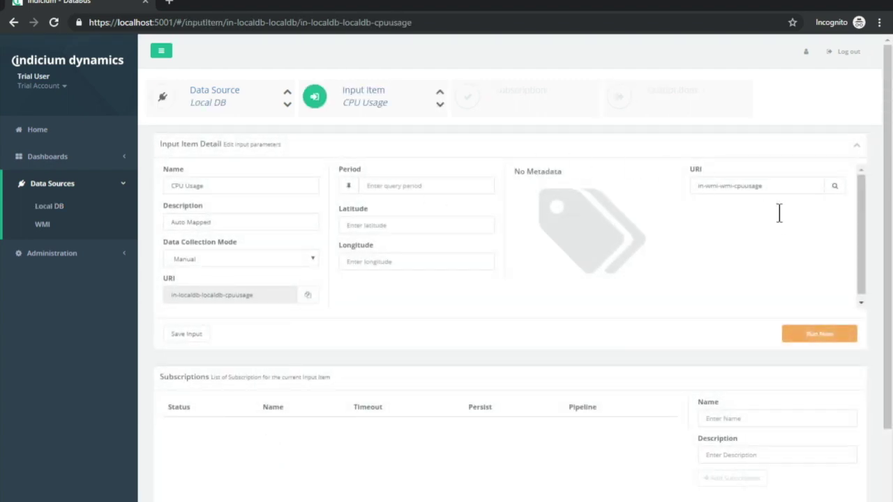
left_click_drag(793, 201, 716, 210)
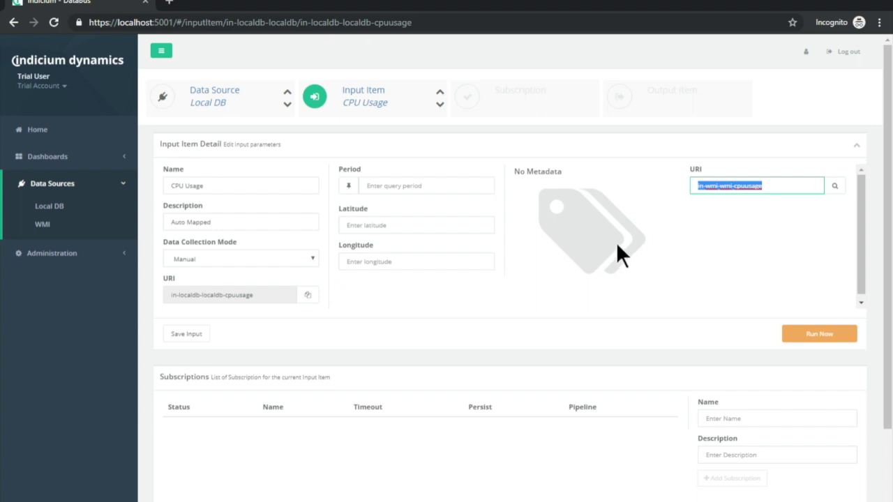
key("End")
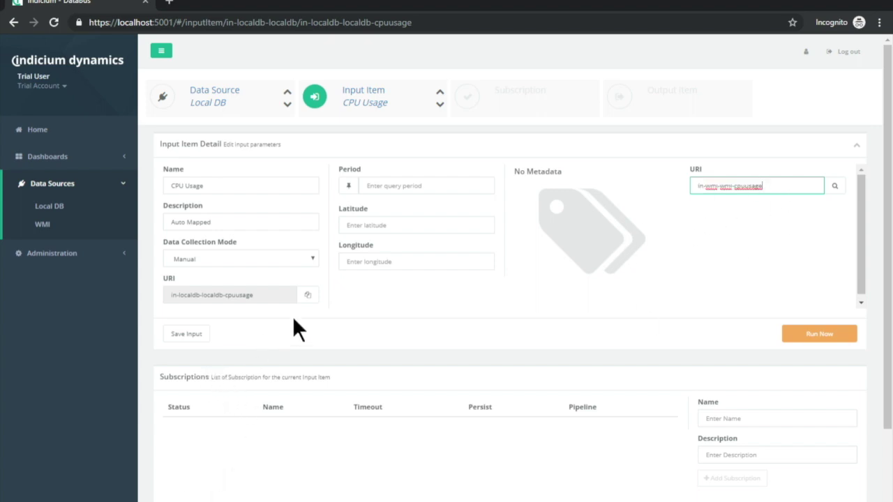
left_click(385, 193)
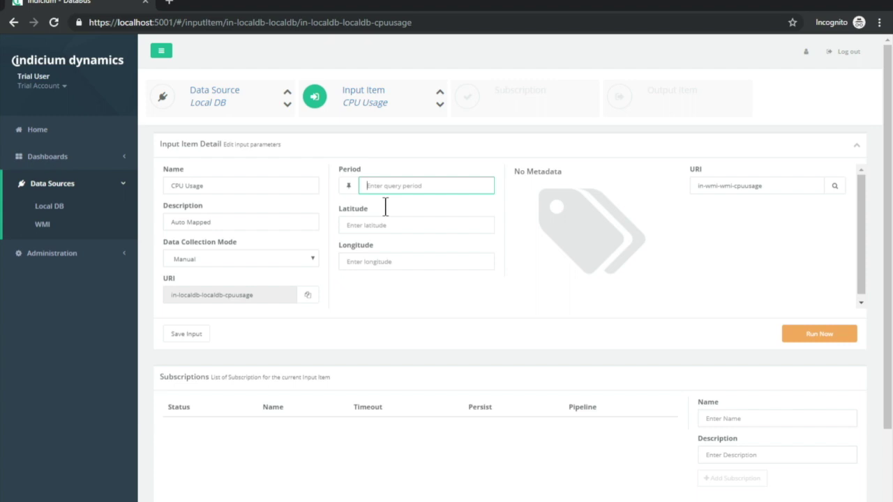
type("todayu")
key("BackSpace")
left_click(197, 334)
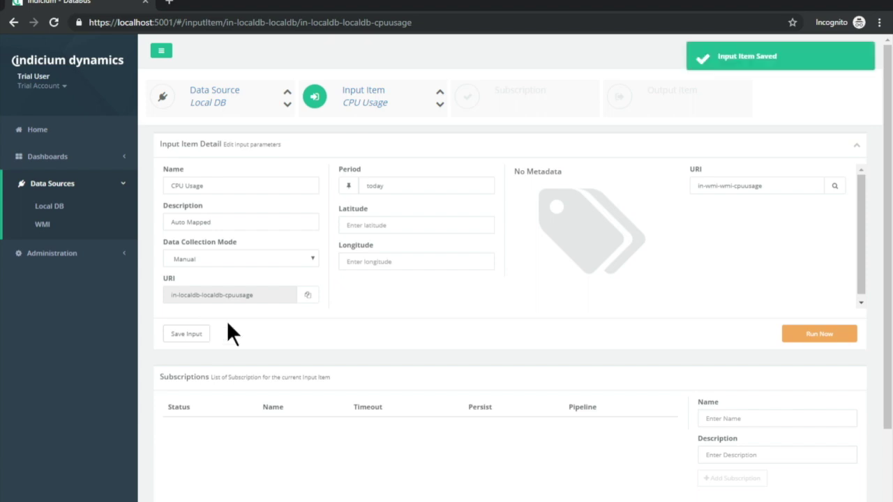
left_click(806, 336)
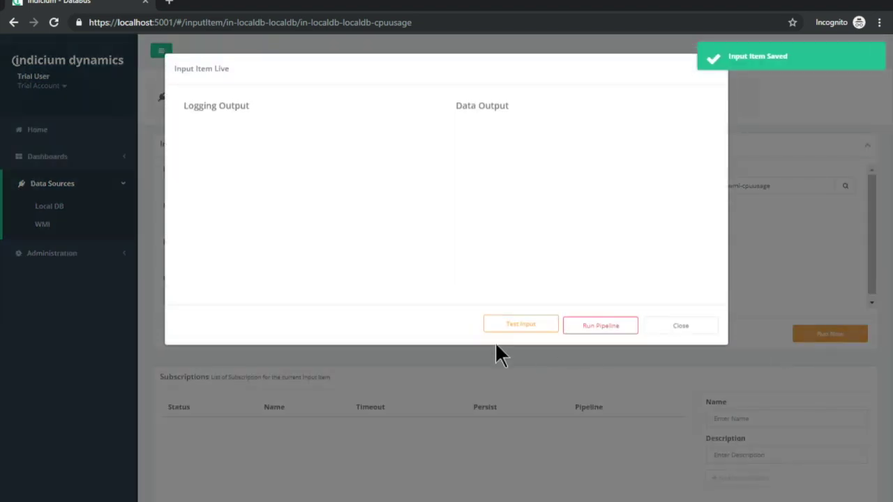
Test the CPU Usage input, review the timestamped CPU values in Data Output, and close.
left_click(525, 328)
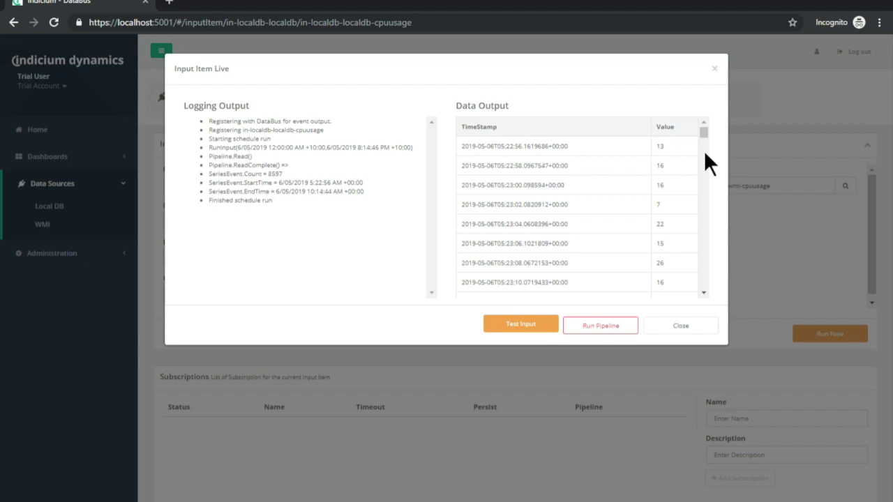
left_click_drag(705, 132, 713, 299)
left_click(694, 326)
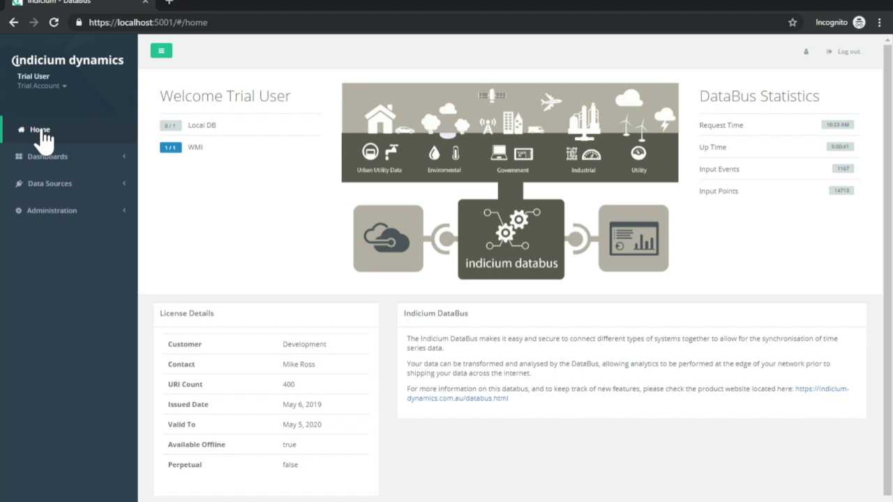
Create a new blank dashboard from the Administration section.
left_click(34, 214)
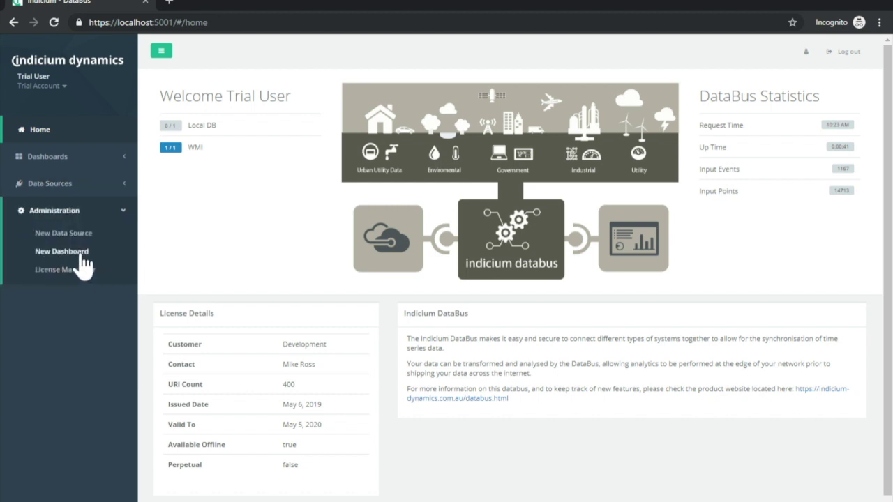
left_click(81, 256)
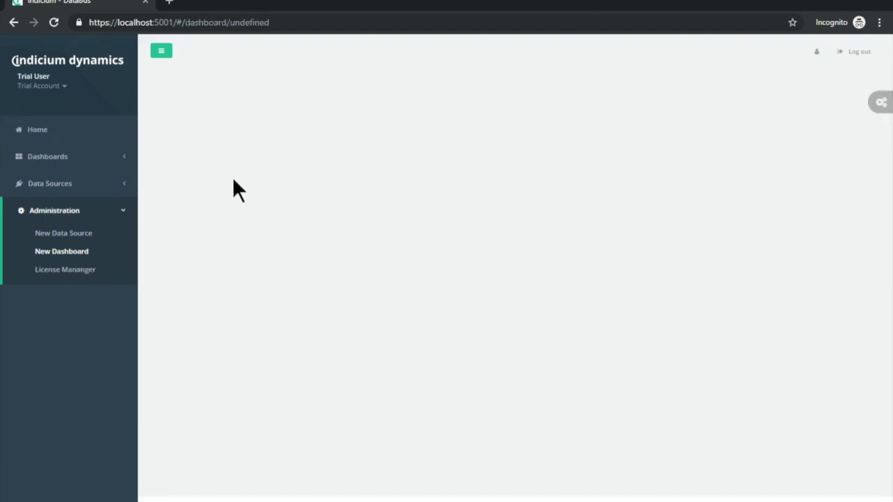
Name the new dashboard 'CPU Data' and save it.
left_click(882, 106)
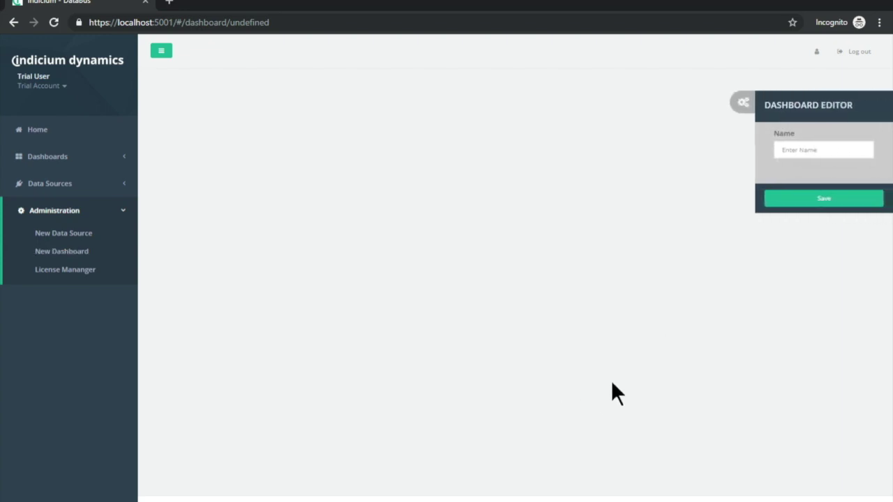
left_click(808, 156)
type("CPU Data")
left_click(826, 198)
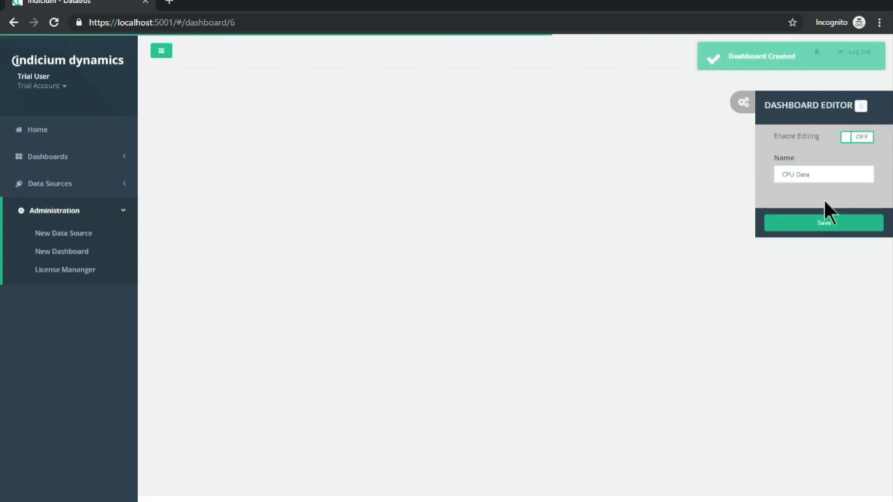
With editing enabled, place Latest Simple, Chart and Free Text widgets on the layout.
left_click(858, 138)
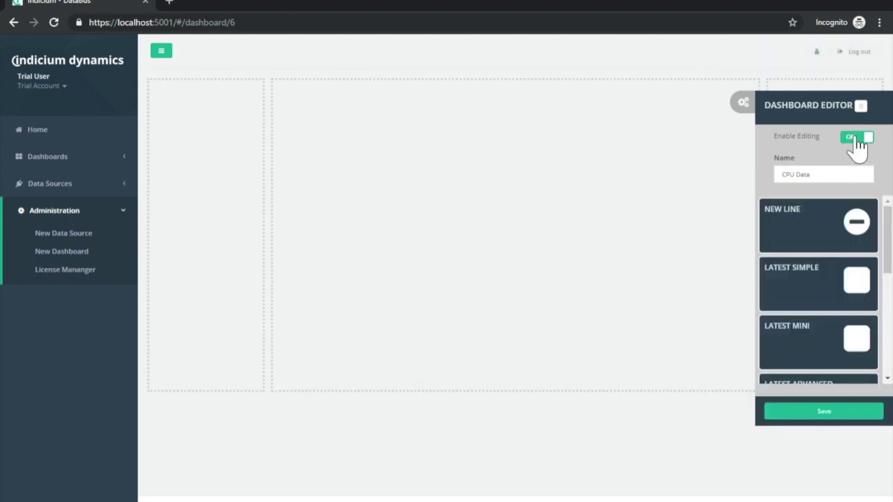
left_click_drag(865, 271, 200, 162)
scroll(867, 275, "down", 2)
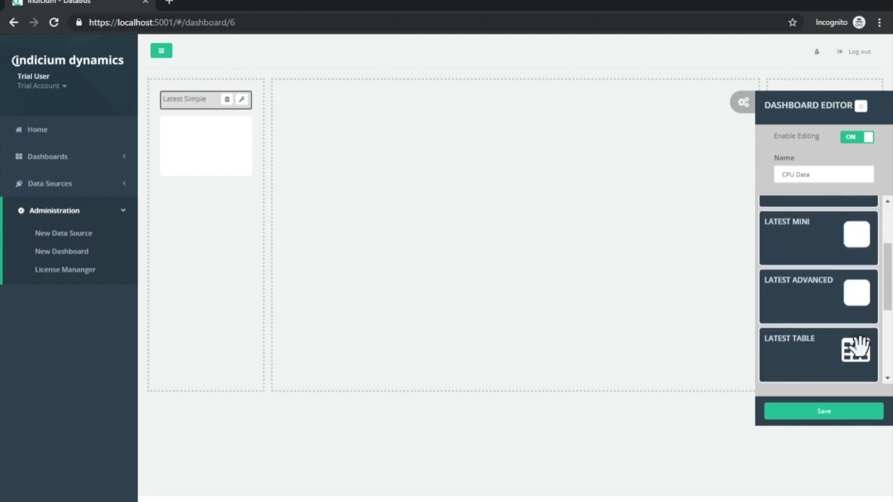
scroll(828, 283, "down", 4)
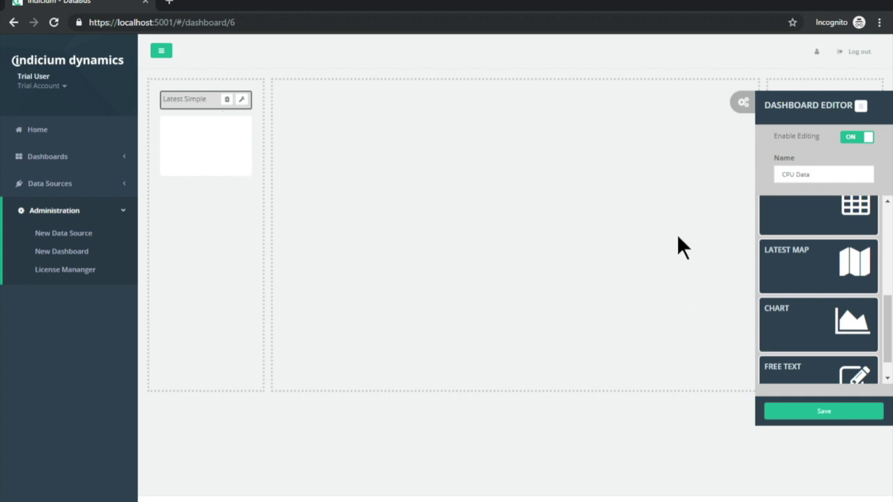
left_click_drag(841, 299, 426, 144)
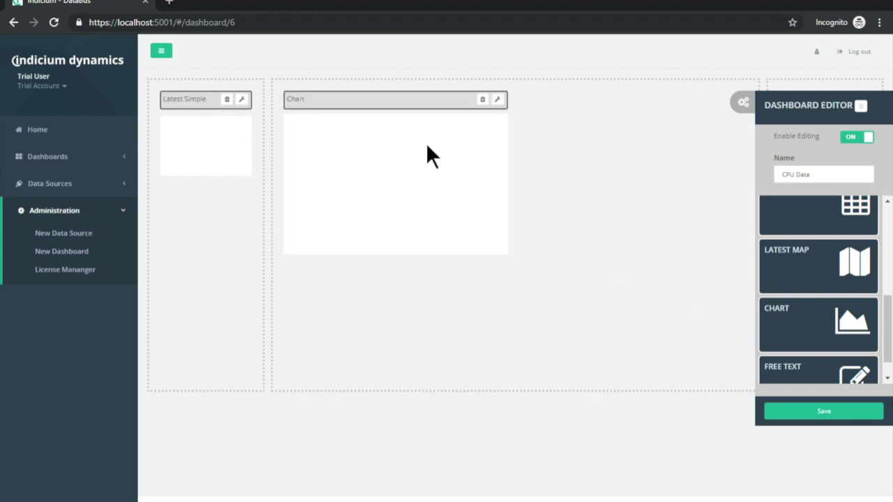
left_click_drag(831, 380, 222, 239)
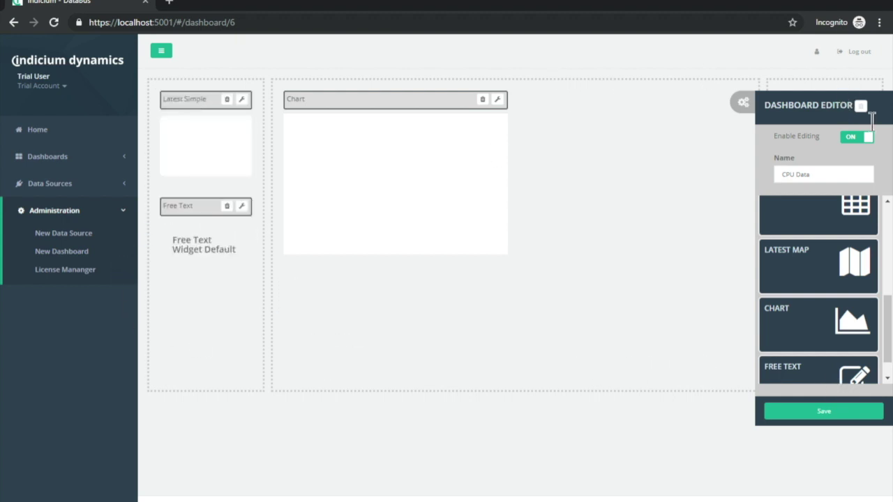
left_click(752, 103)
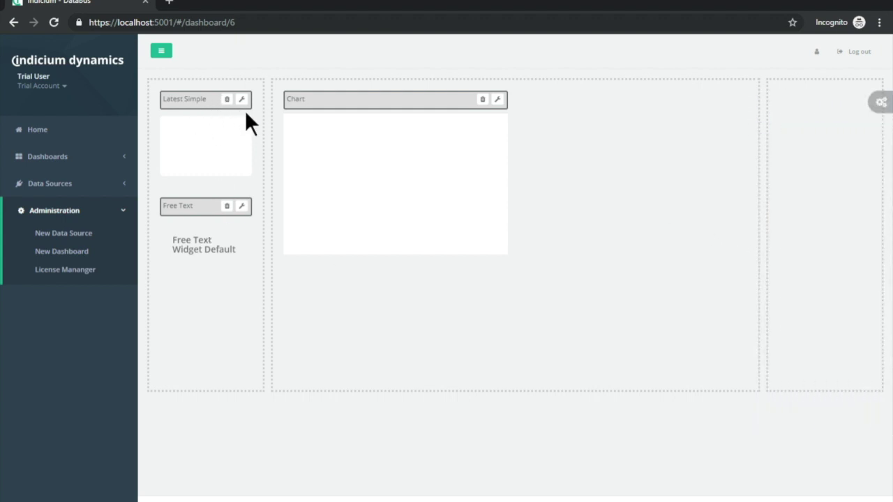
Point the Latest Simple widget at WMI : CPU Usage, named 'CPU' with units '%'.
left_click(242, 99)
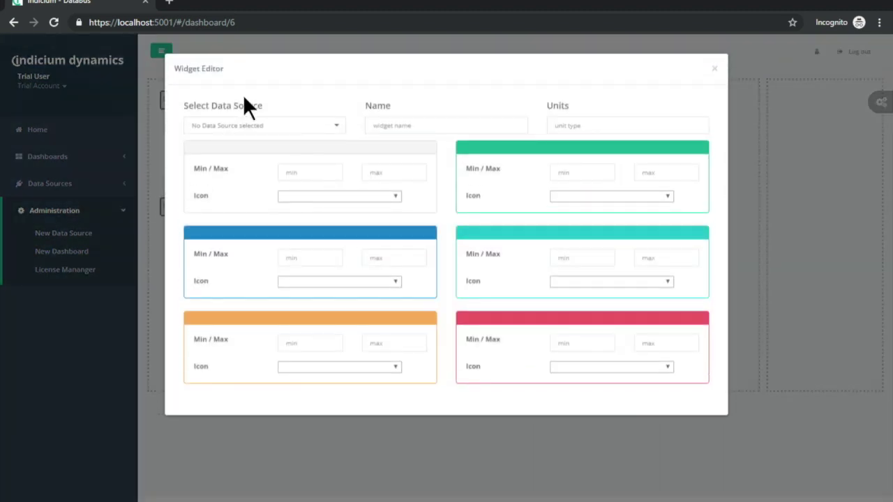
left_click(258, 127)
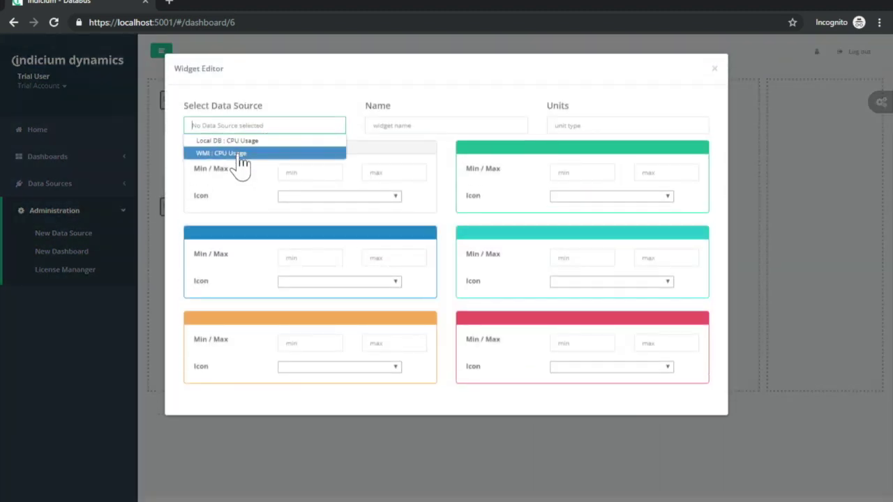
left_click(240, 154)
left_click(471, 129)
type("CPU")
key("Tab")
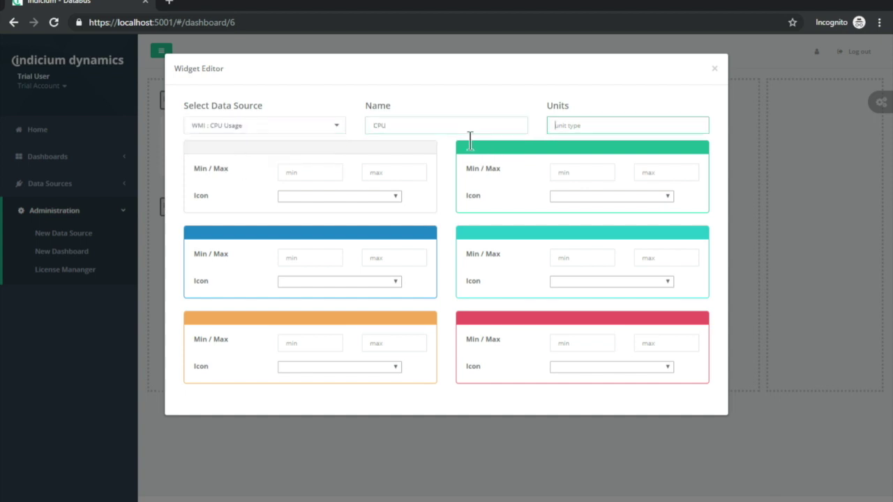
type("%")
Set the blue band to 0–10 with the empty-thermometer icon.
left_click(339, 258)
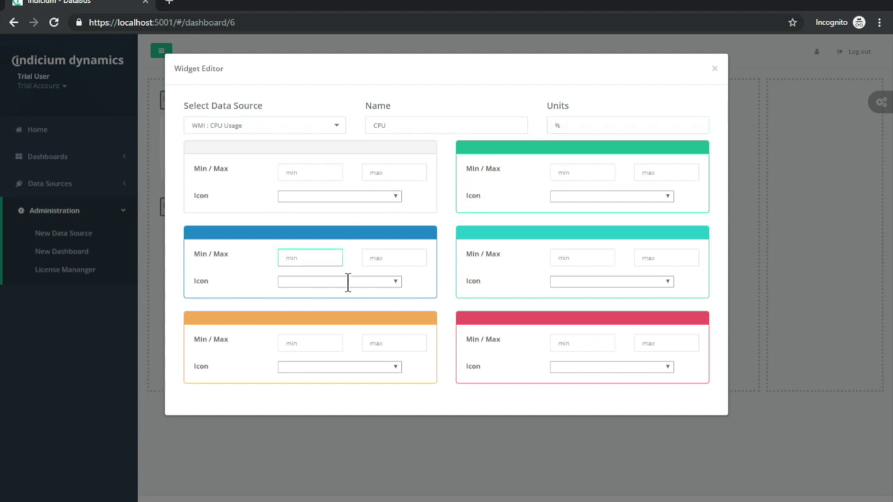
type("0")
key("Tab")
type("50")
key("Tab")
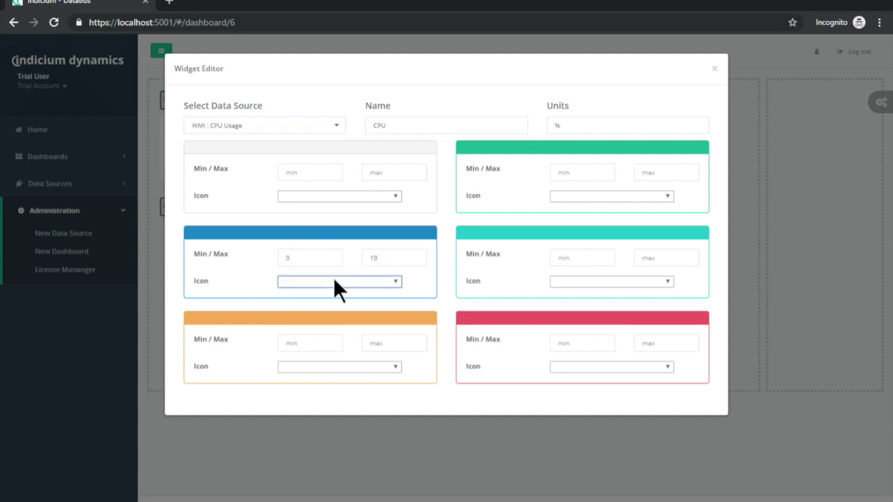
key("Down")
Set the orange band to 10–50 with the half-thermometer icon.
left_click(311, 343)
type("120")
key("BackSpace")
key("BackSpace")
type("0")
key("Tab")
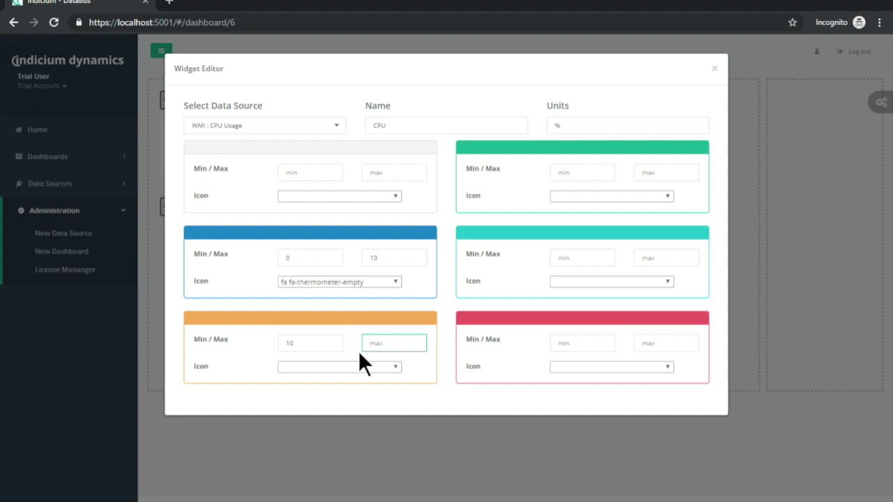
type("50")
left_click(370, 366)
left_click(367, 298)
Set the red band to 50–100 with a thermometer icon and close the widget editor.
key("Tab")
type("50")
key("Tab")
type("100")
left_click(650, 365)
left_click(618, 287)
left_click(715, 68)
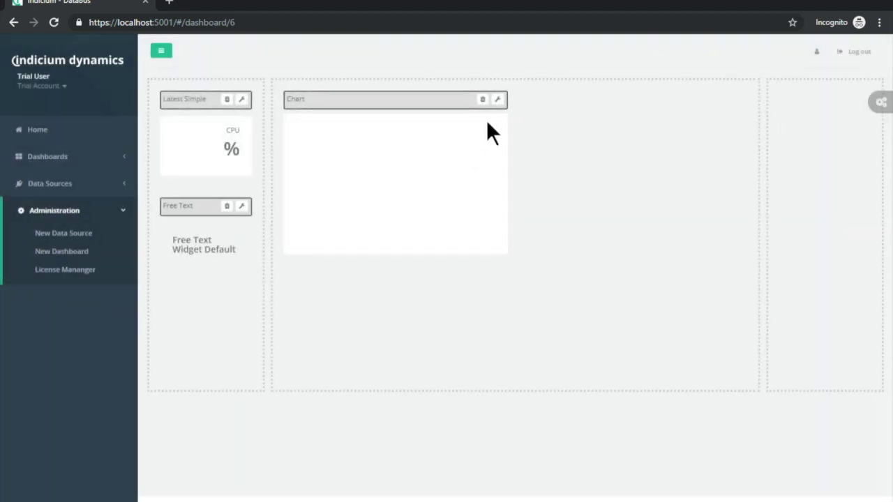
Name the chart 'CPU History' with period -1h:1h, widget size 12 and height 250.
left_click(498, 100)
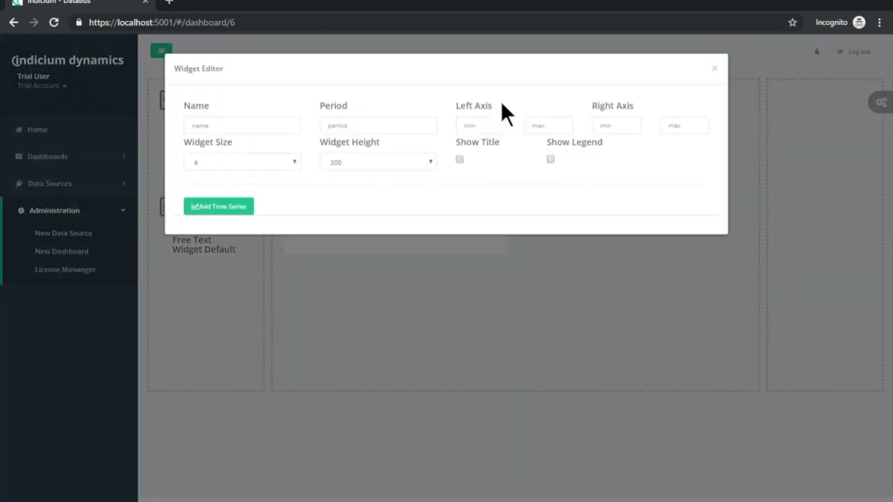
type("C")
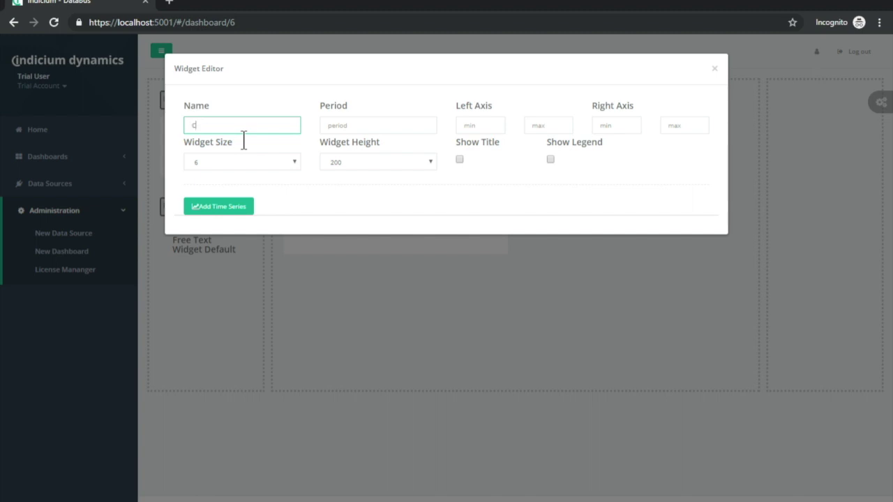
type("PU Historyu")
key("Tab")
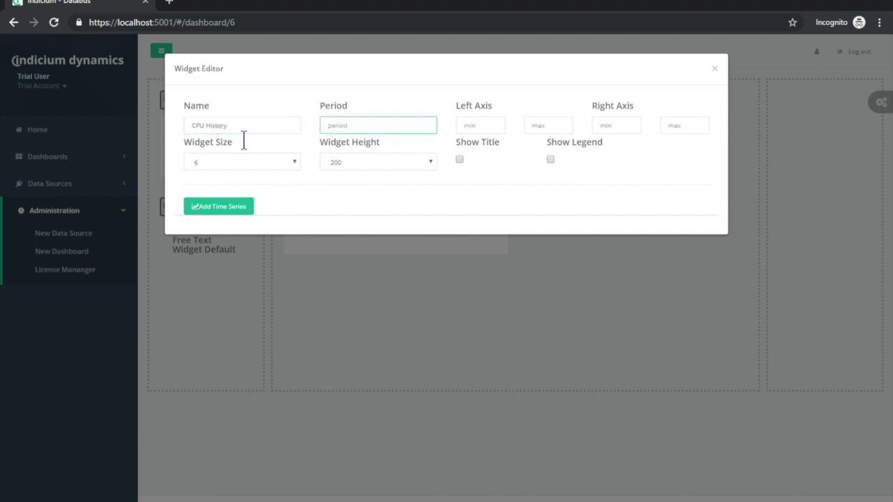
type("-1h:1h")
key("Tab")
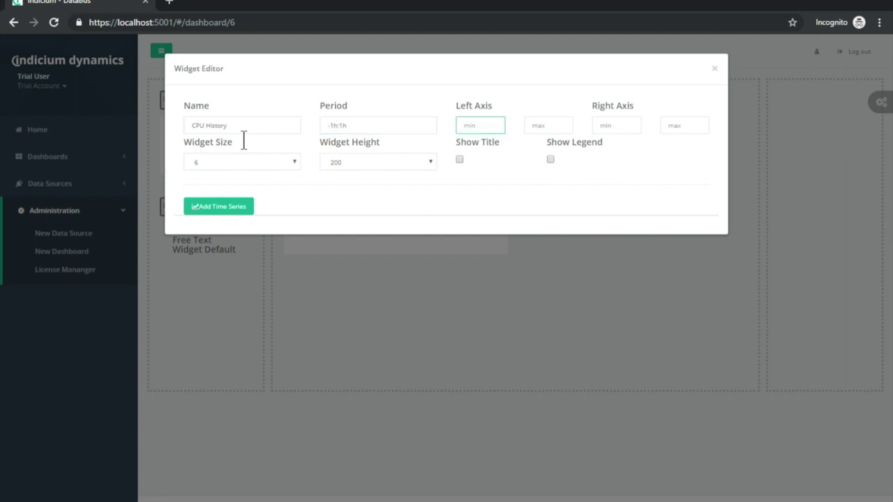
left_click(272, 166)
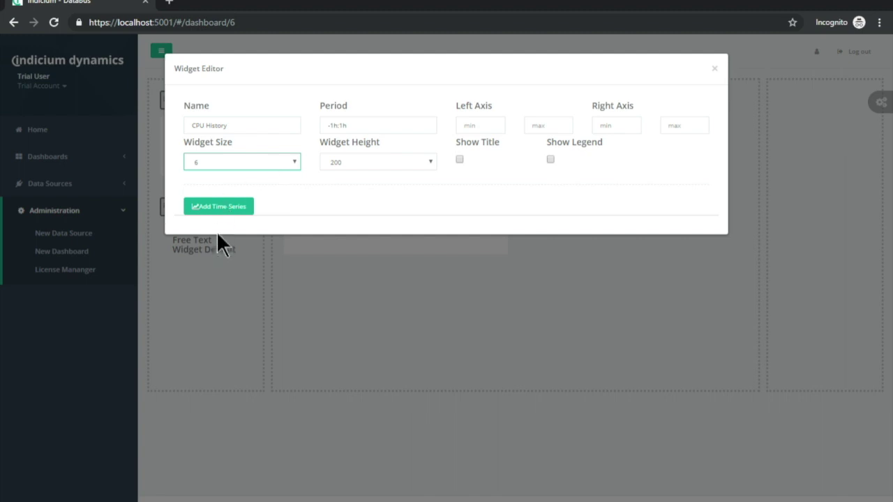
left_click(205, 261)
left_click(391, 168)
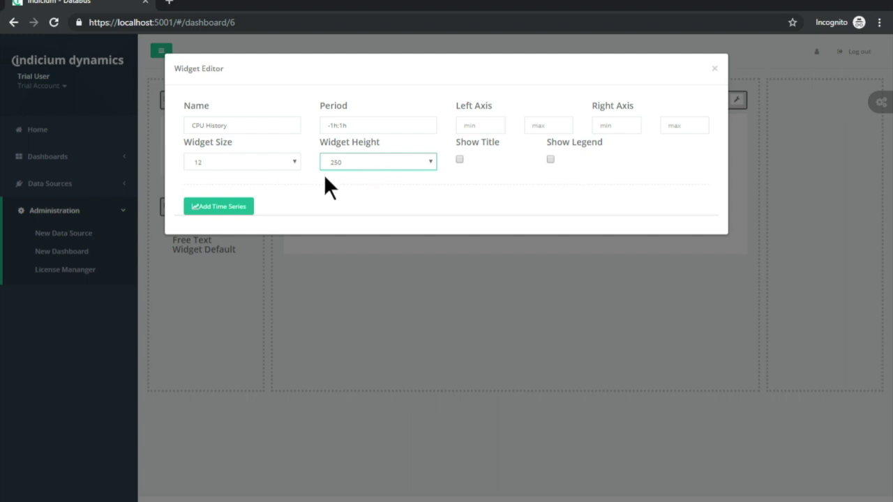
Add a time series plotting Local DB : CPU Usage and apply the chart settings.
left_click(211, 208)
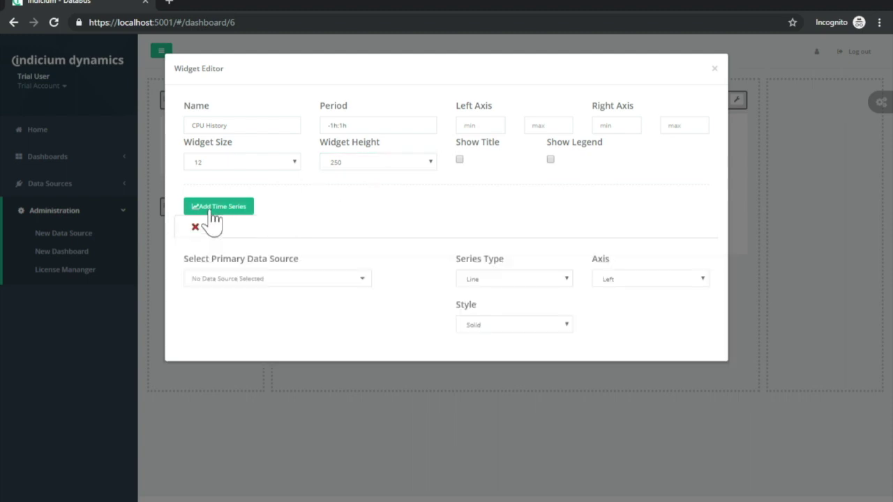
left_click(289, 282)
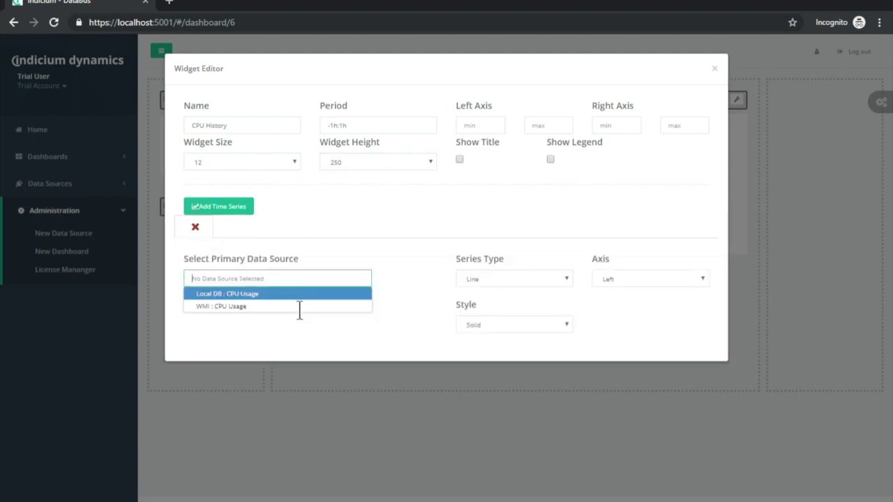
left_click(237, 294)
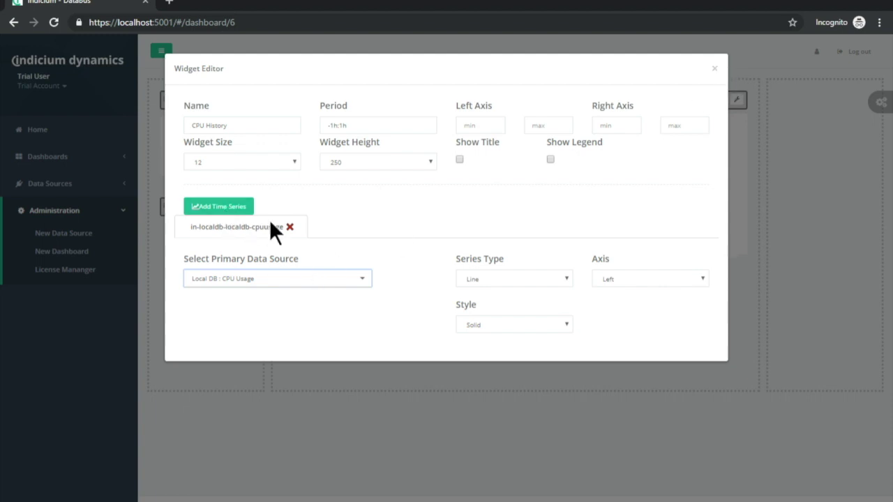
left_click(714, 69)
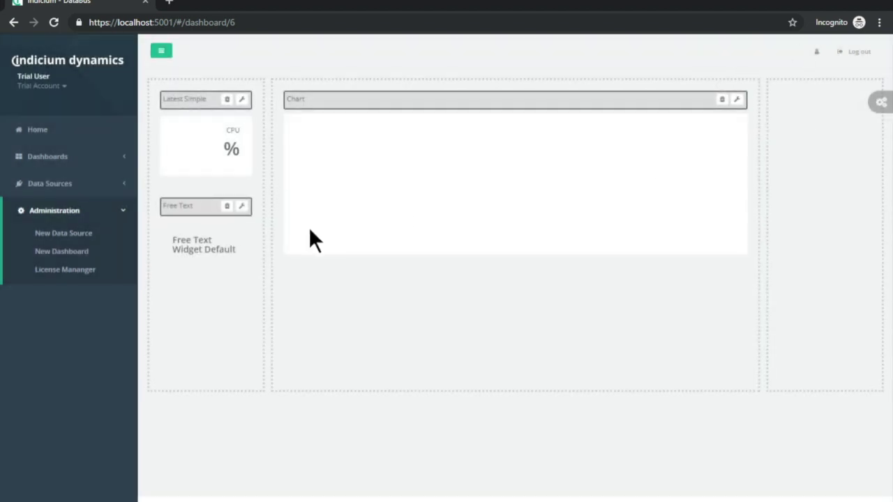
Replace the Free Text widget's default heading with 'CPU Usage Details'.
left_click(242, 206)
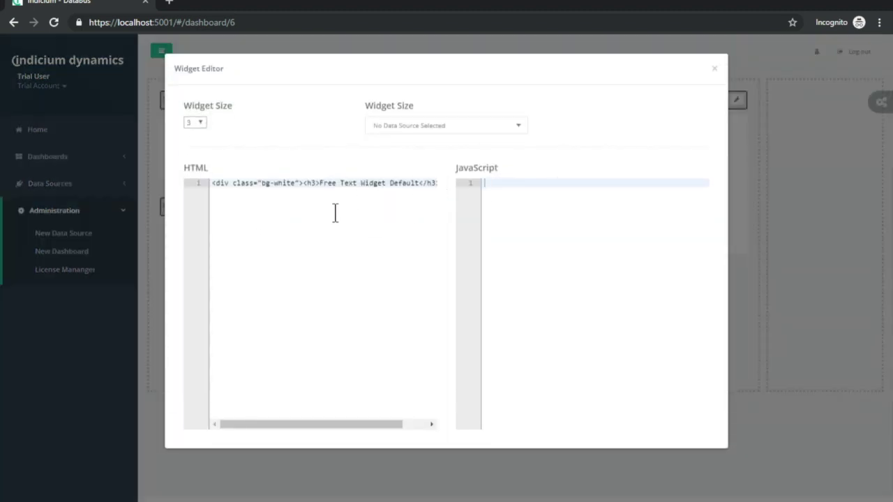
left_click_drag(319, 183, 419, 184)
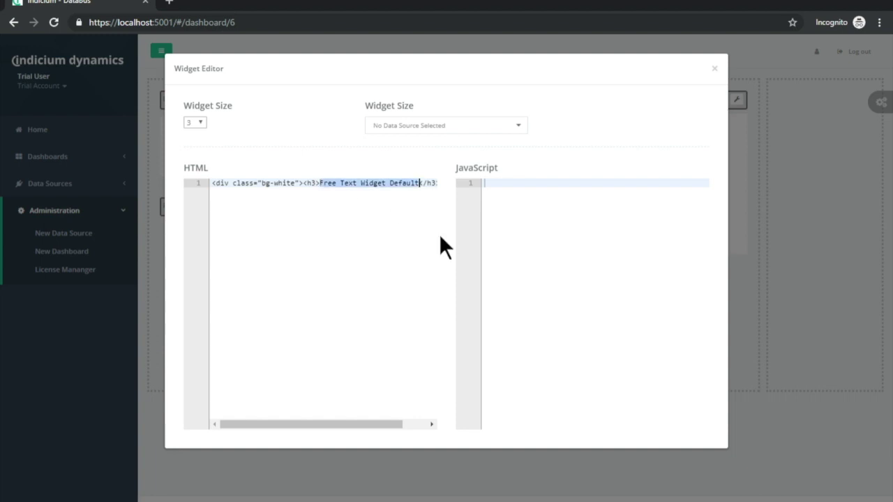
type("CPU Usage Det")
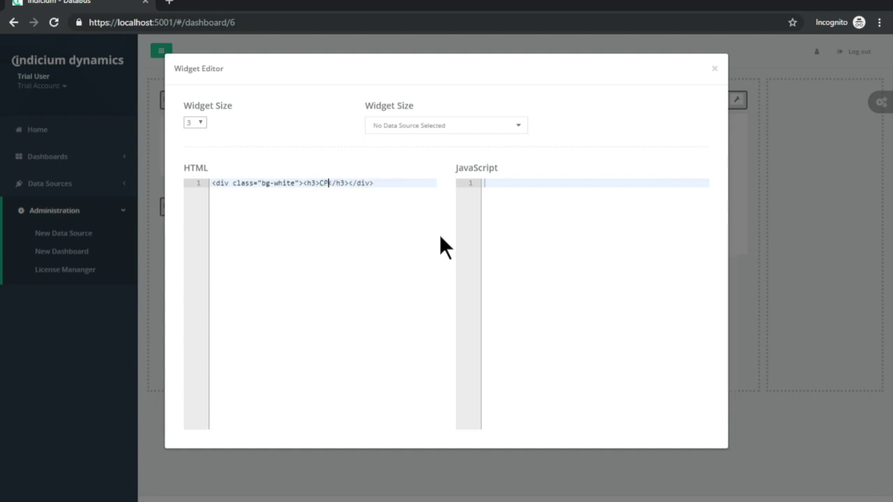
type("ails")
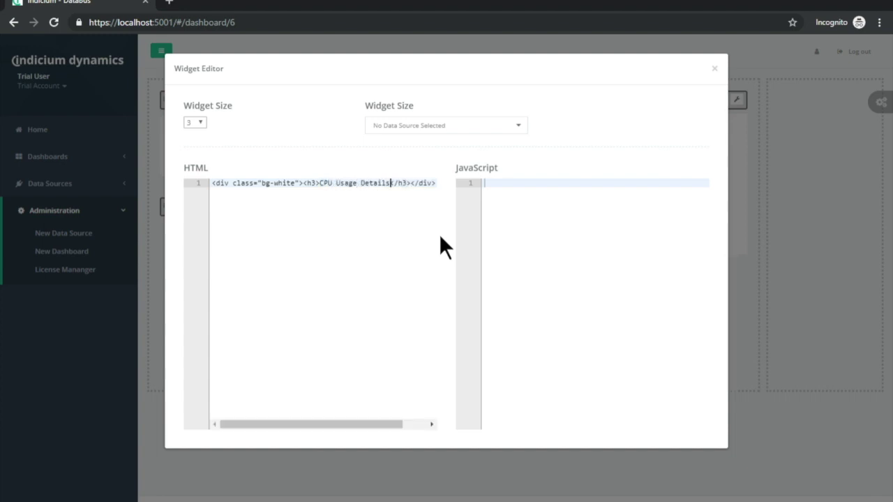
Add an italic line '<i>The CPU usage of my developer machine</i>' below the heading.
key("Right")
key("Right")
key("Right")
key("Right")
key("Right")
key("Return")
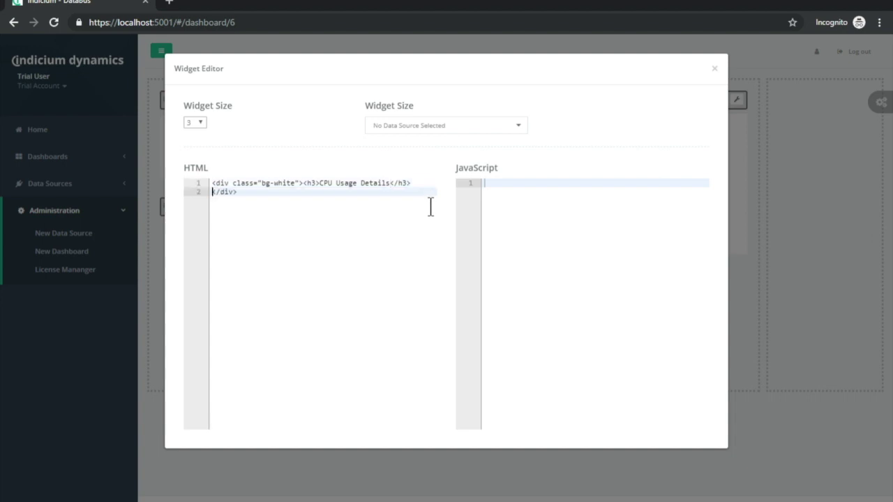
type("<")
type("i></i")
type(">")
key("Left")
key("Left")
key("Left")
key("Left")
type("The CPU")
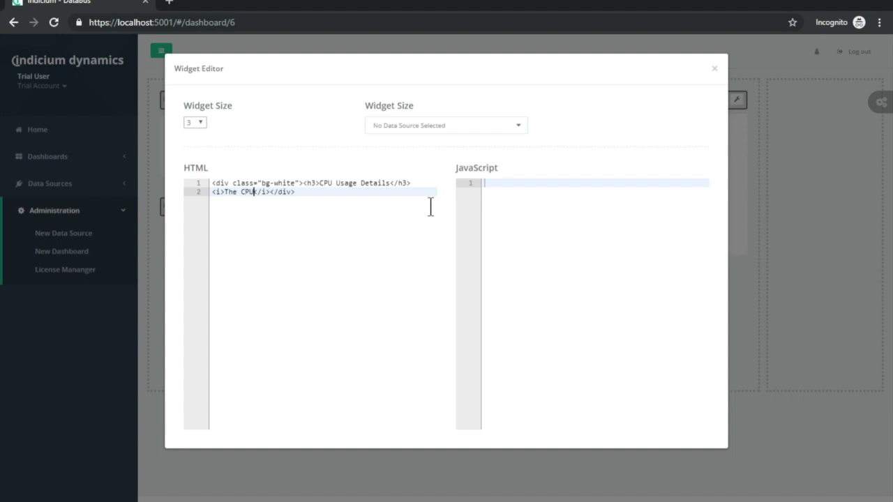
type(" usage of my ")
type("developer machin")
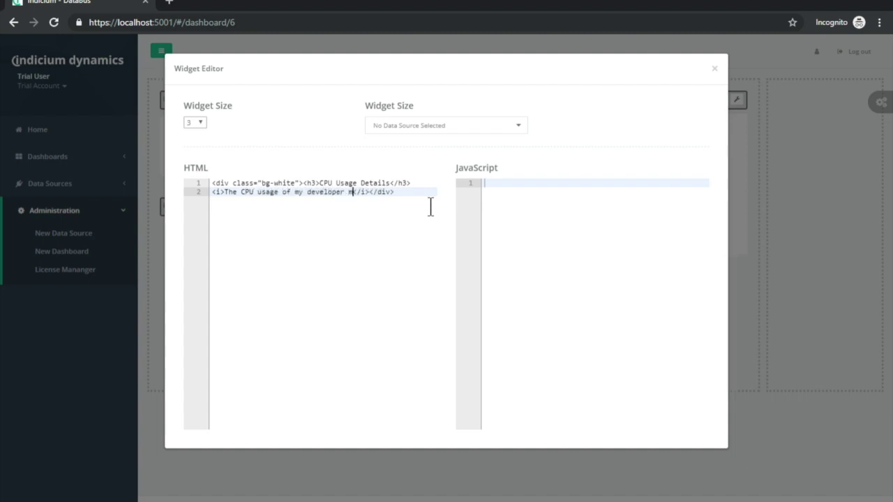
type("e")
Save the CPU Data dashboard with editing turned off, then reload the page for live data.
left_click(725, 69)
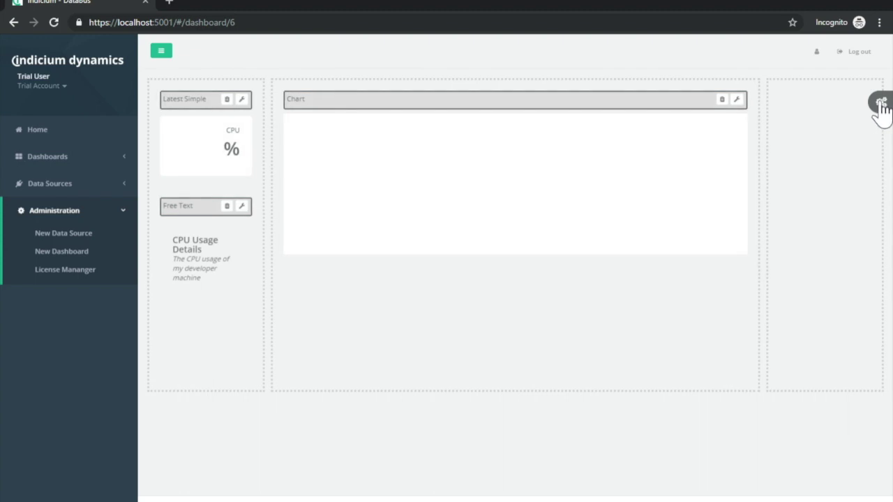
left_click(881, 103)
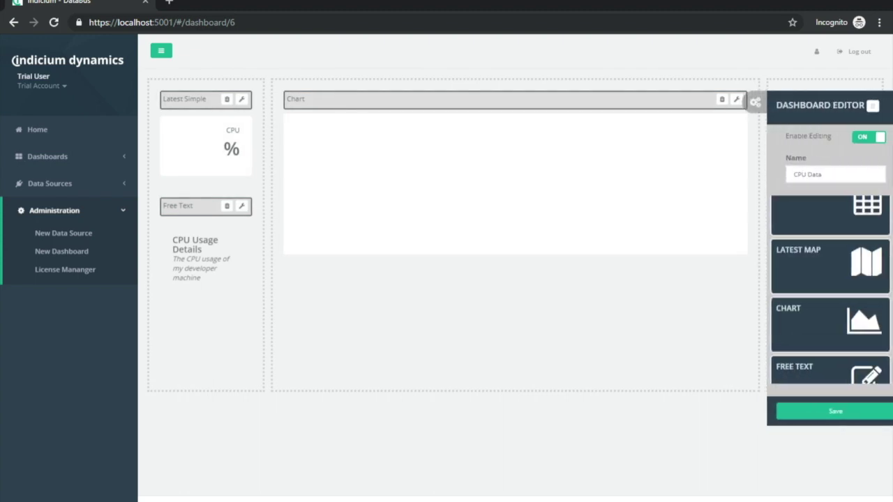
left_click(855, 417)
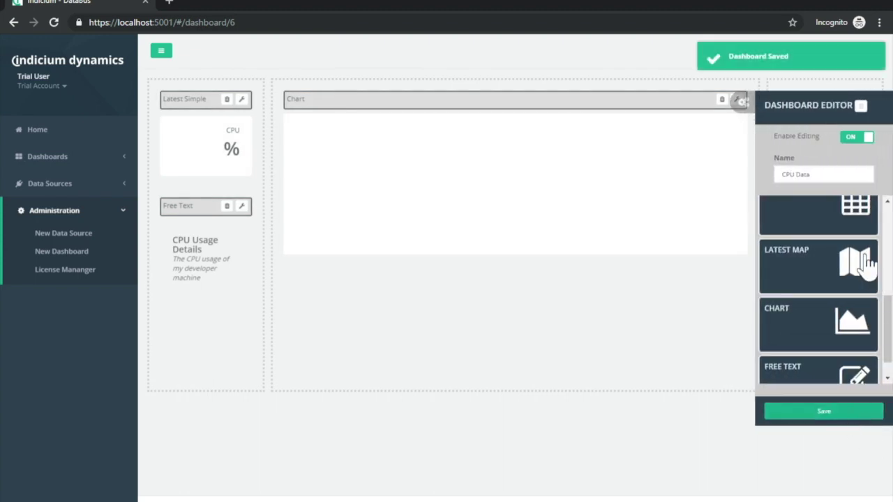
left_click(863, 137)
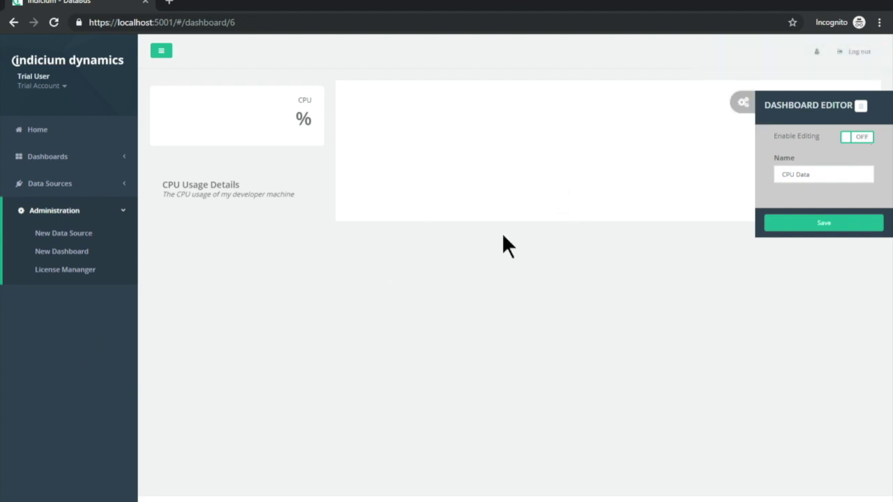
left_click(743, 110)
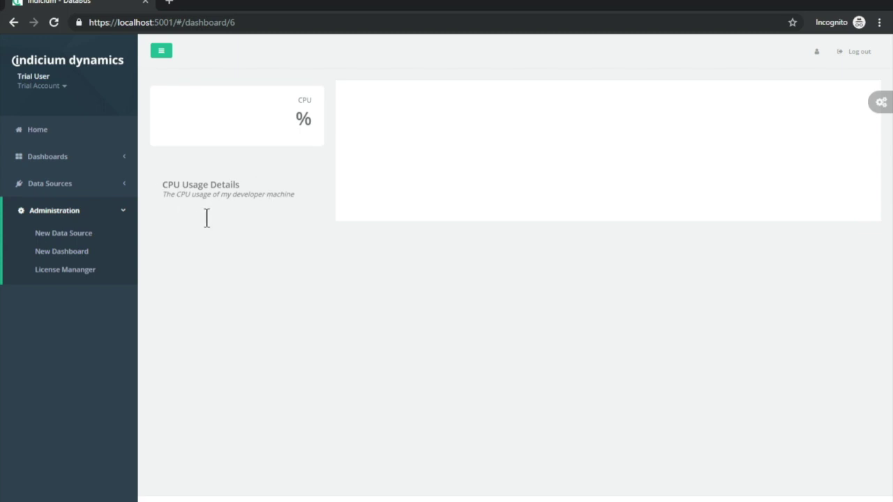
left_click(53, 24)
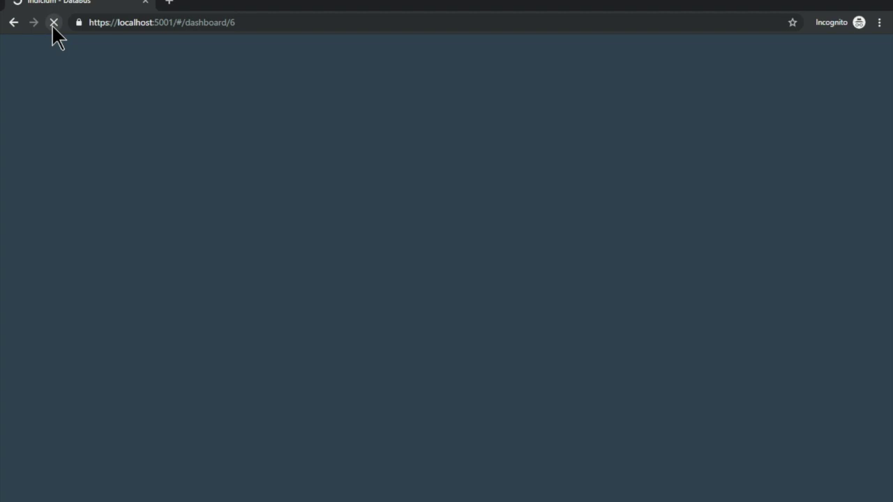